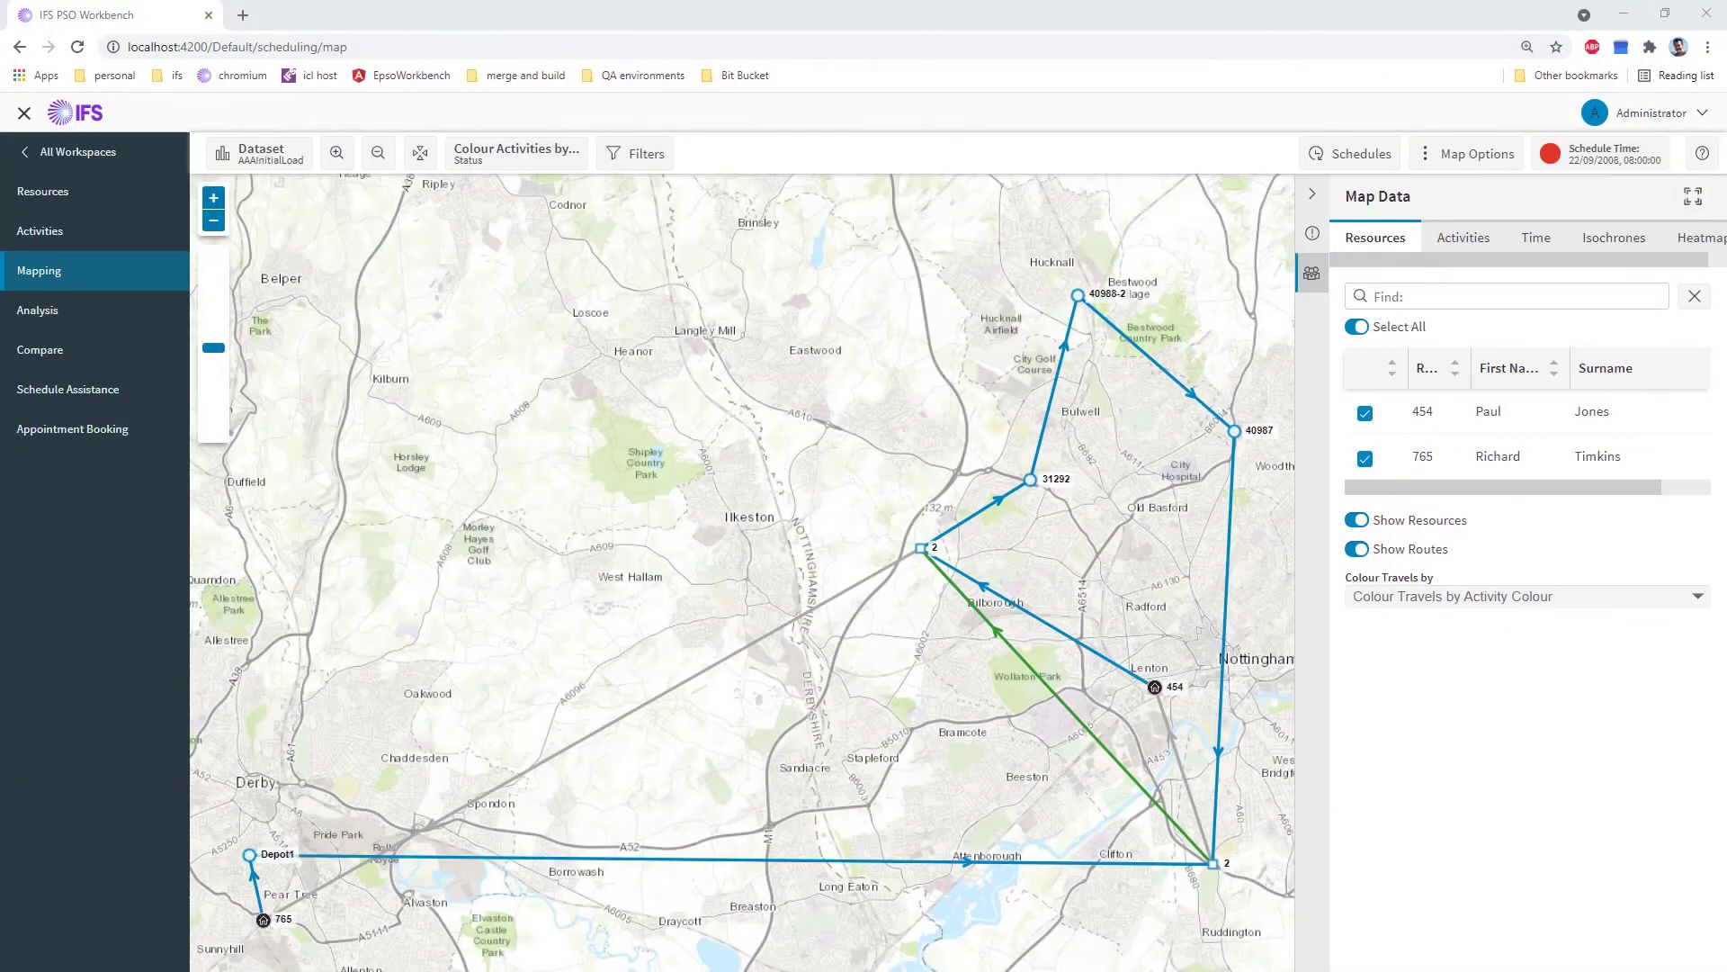
Go to the Permissions page under Administration > Organisation
left_click(99, 153)
left_click(94, 232)
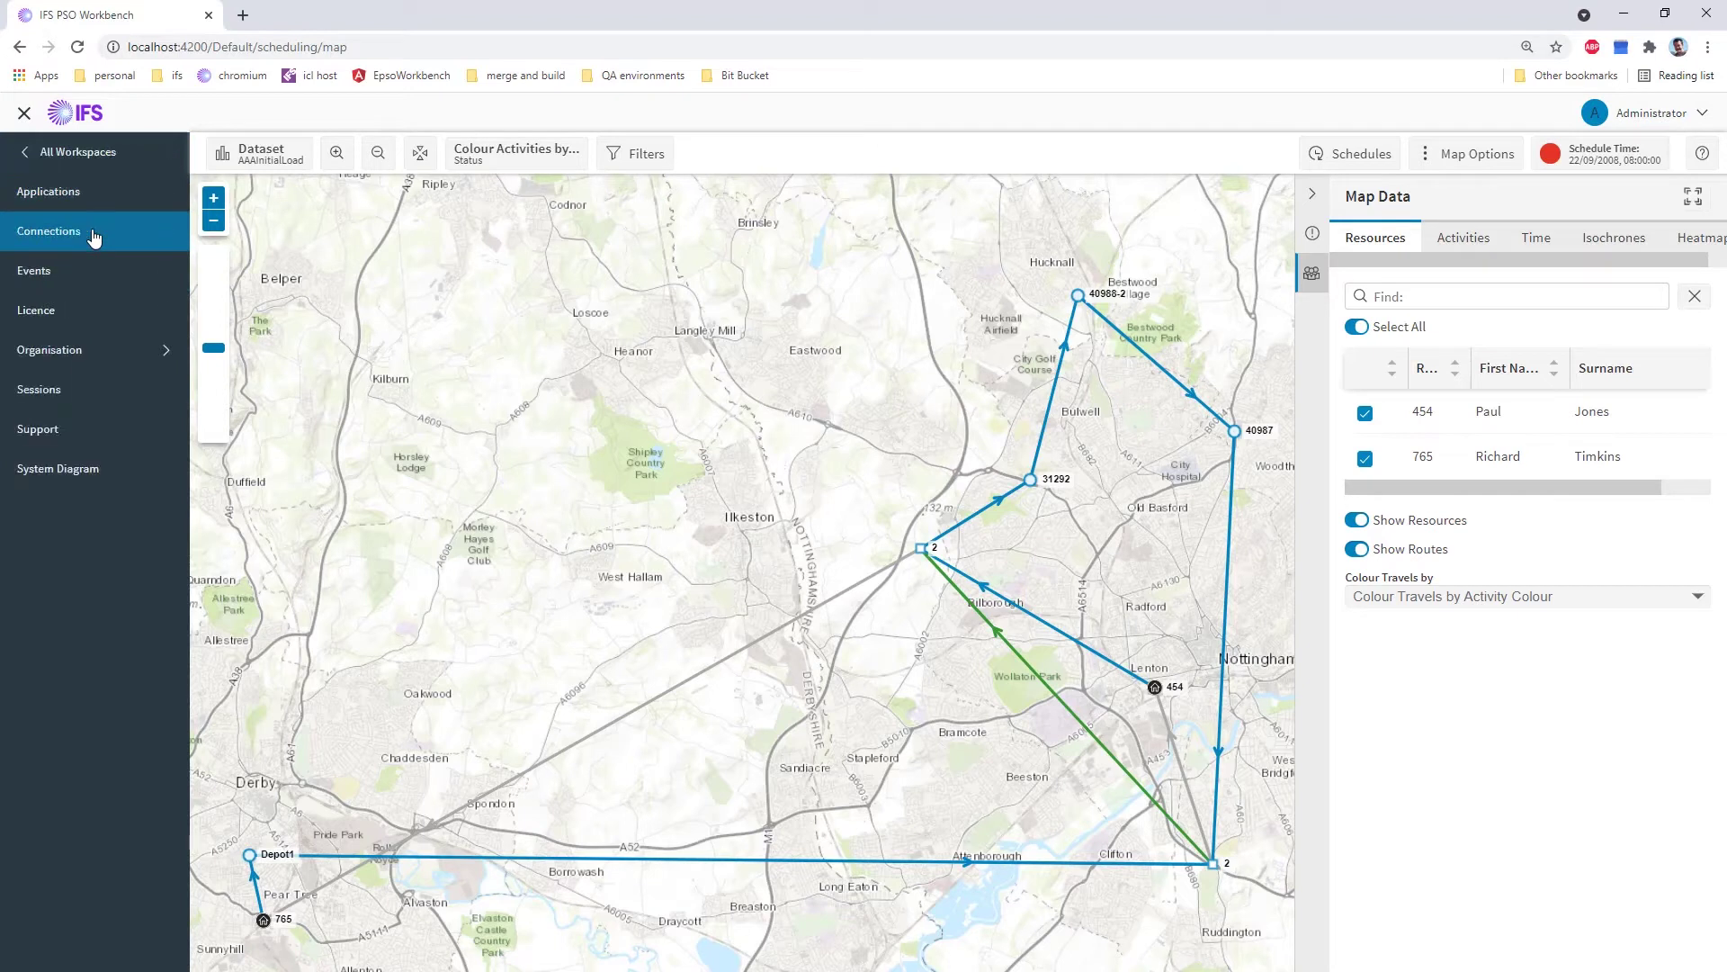
left_click(77, 351)
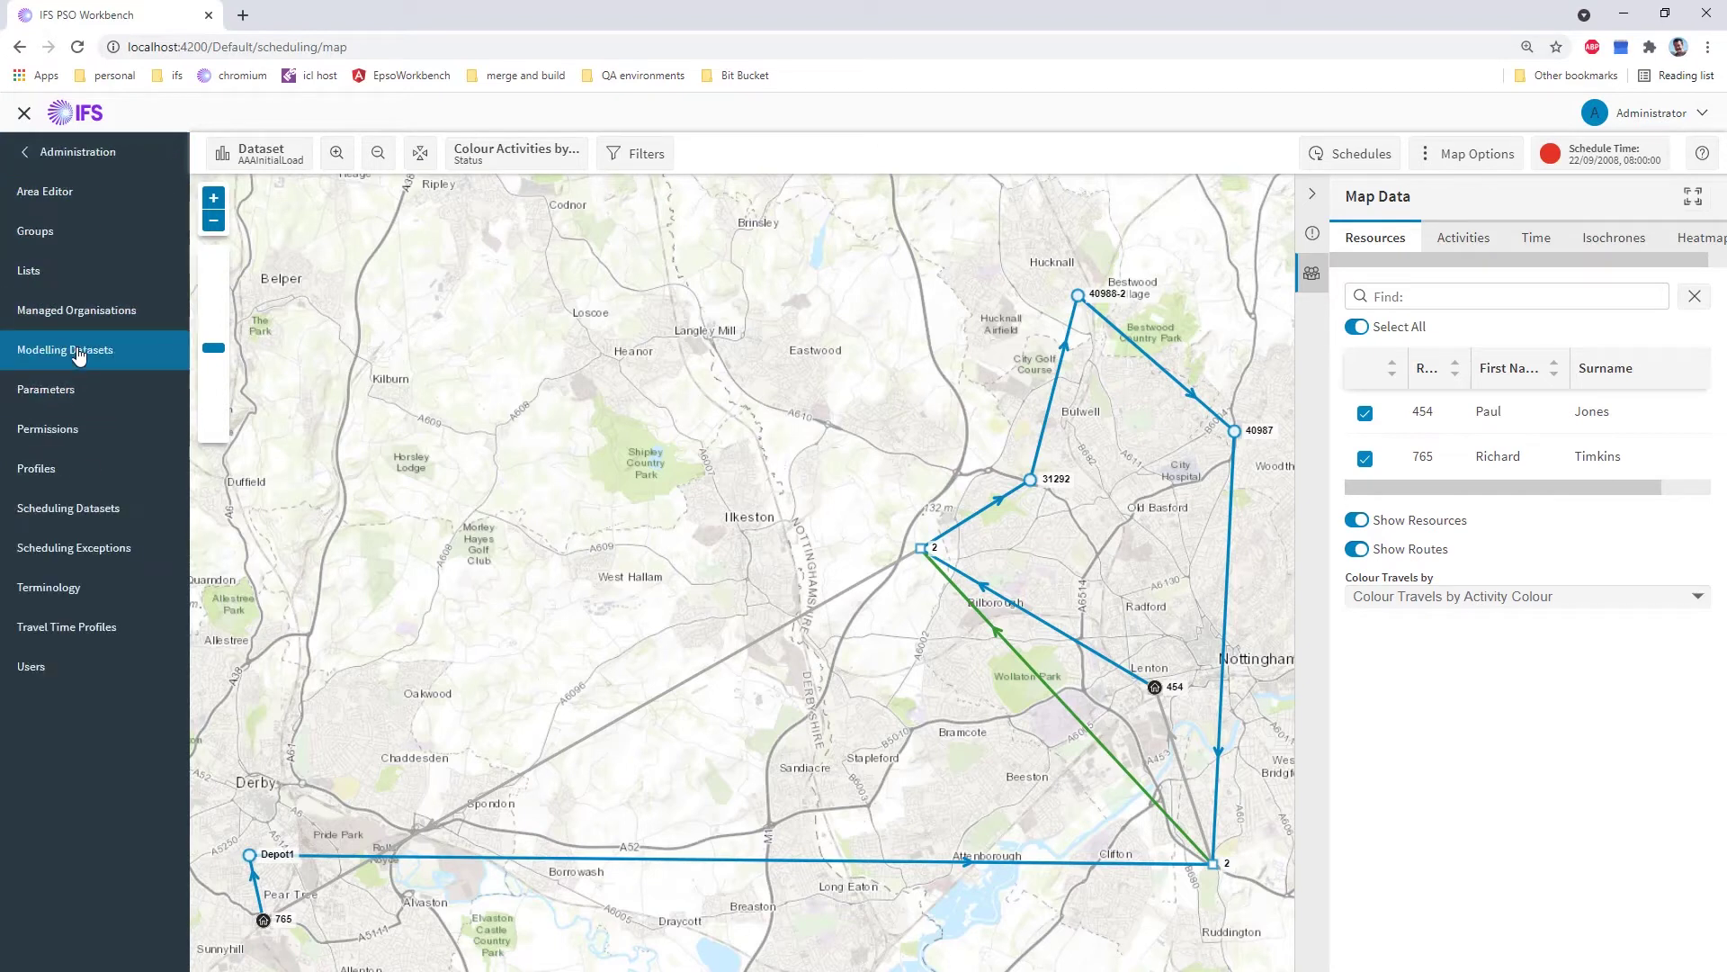
left_click(63, 429)
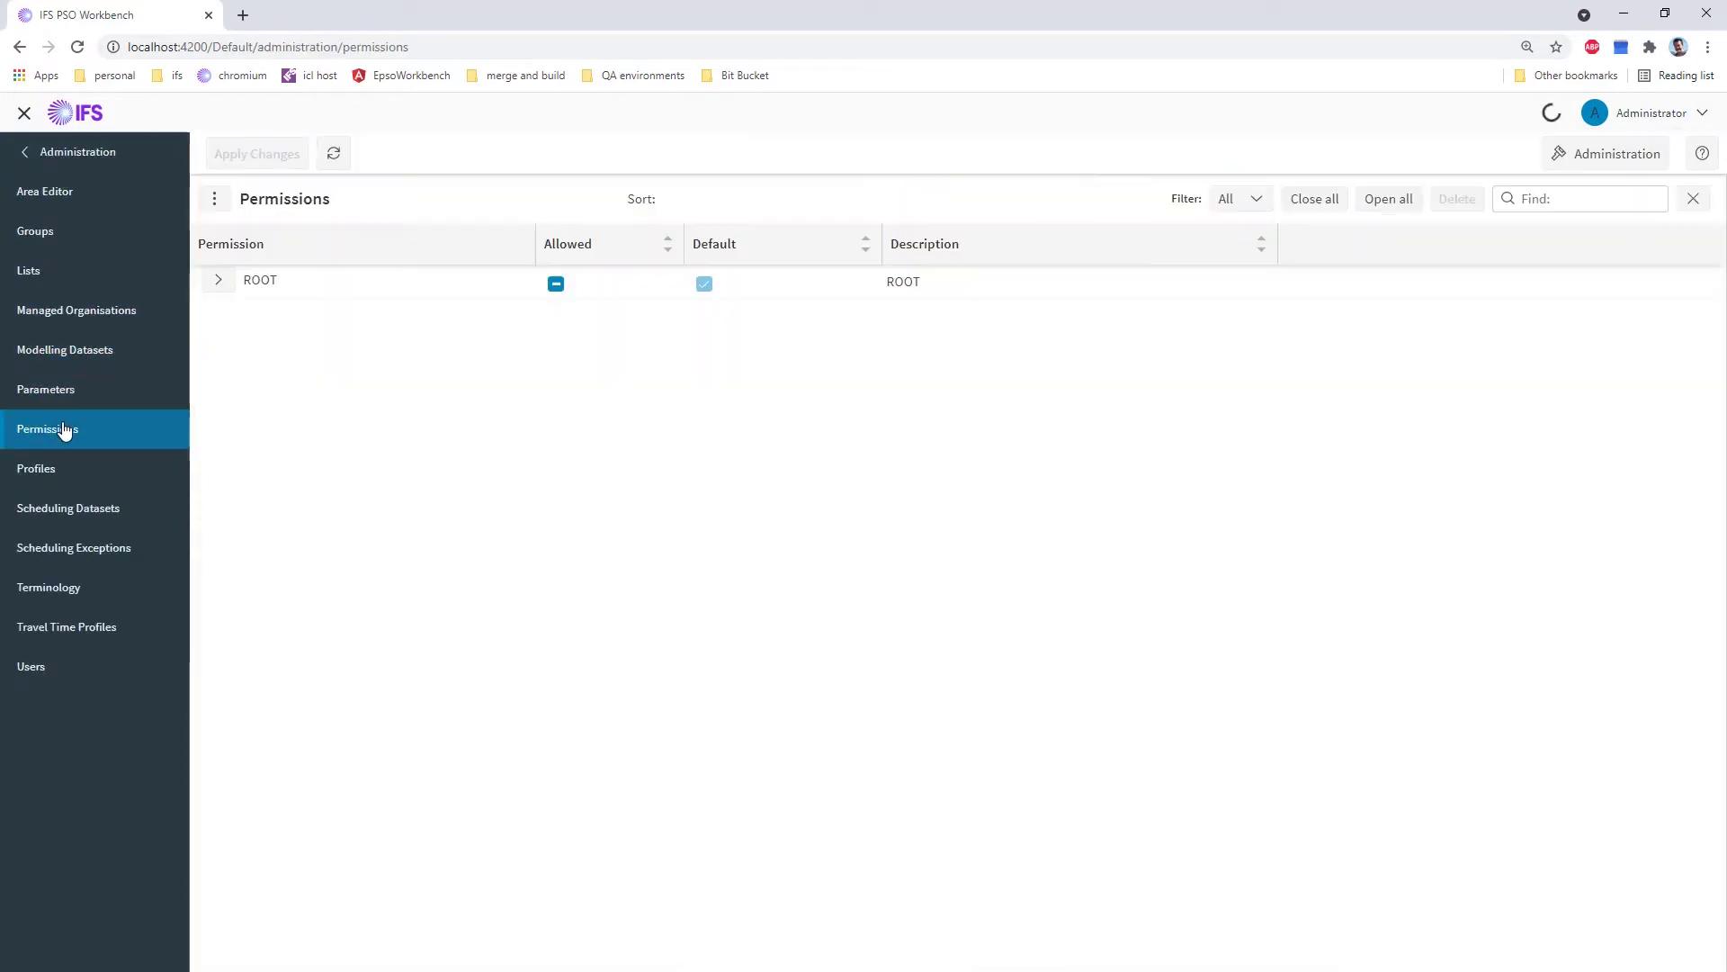
Allow the MultiScreen permission under ROOT > SWB and apply the changes
left_click(217, 280)
left_click(234, 381)
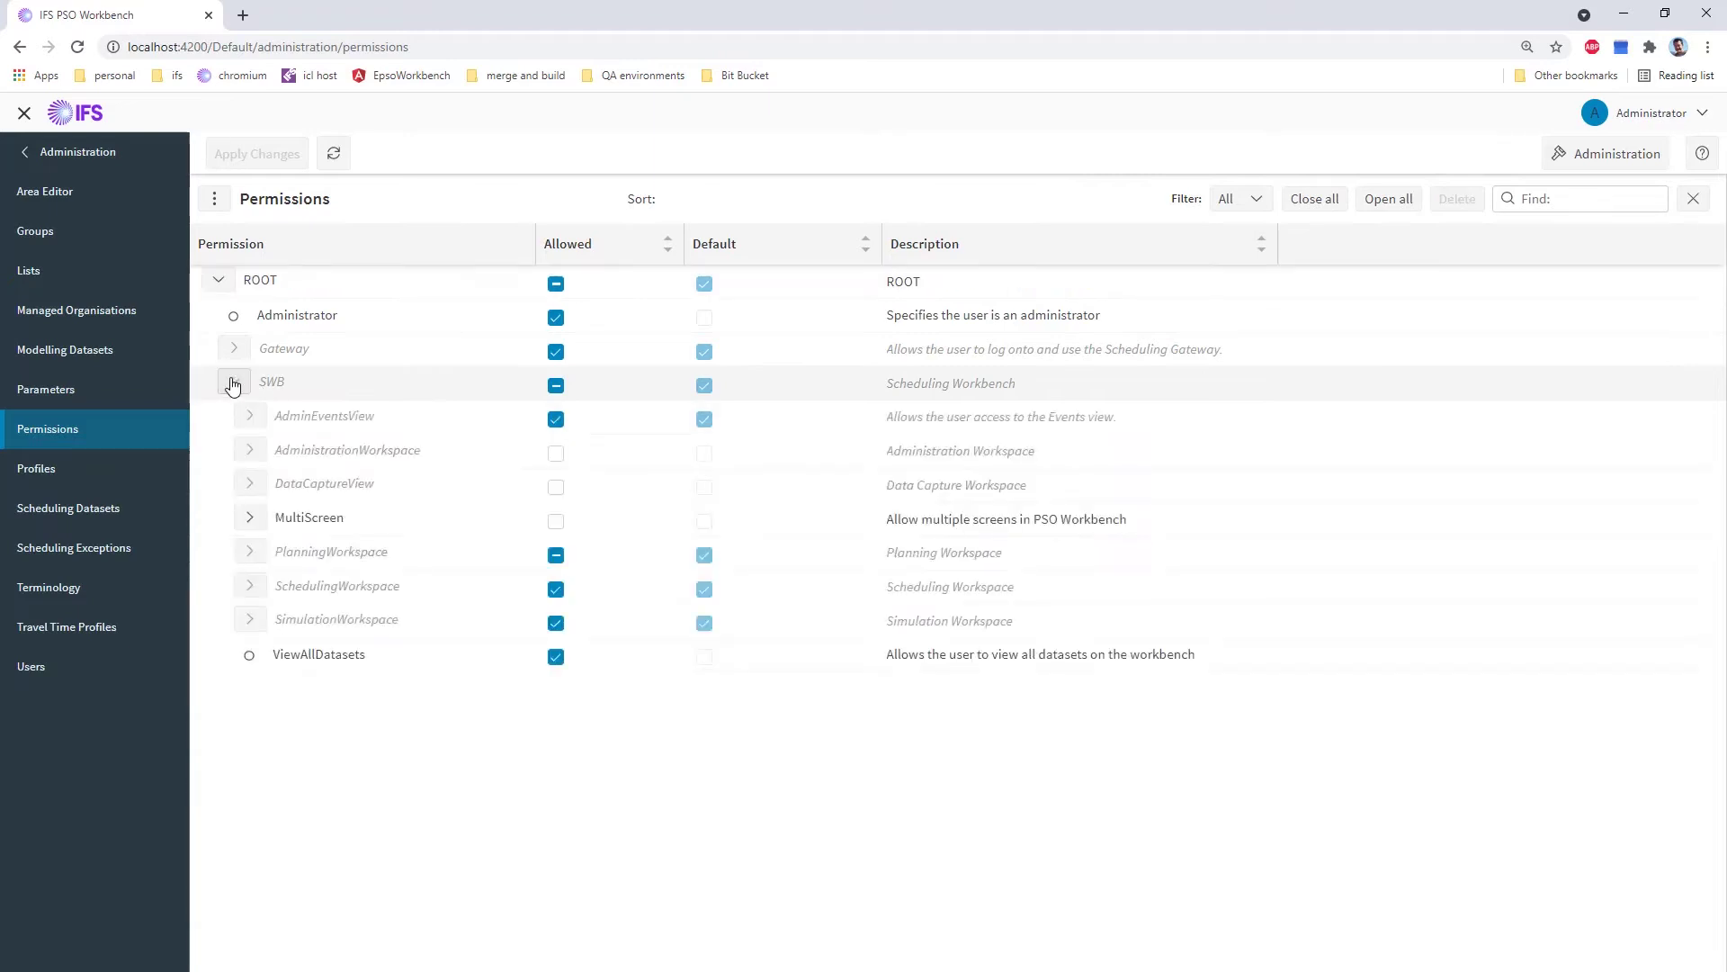
left_click(556, 521)
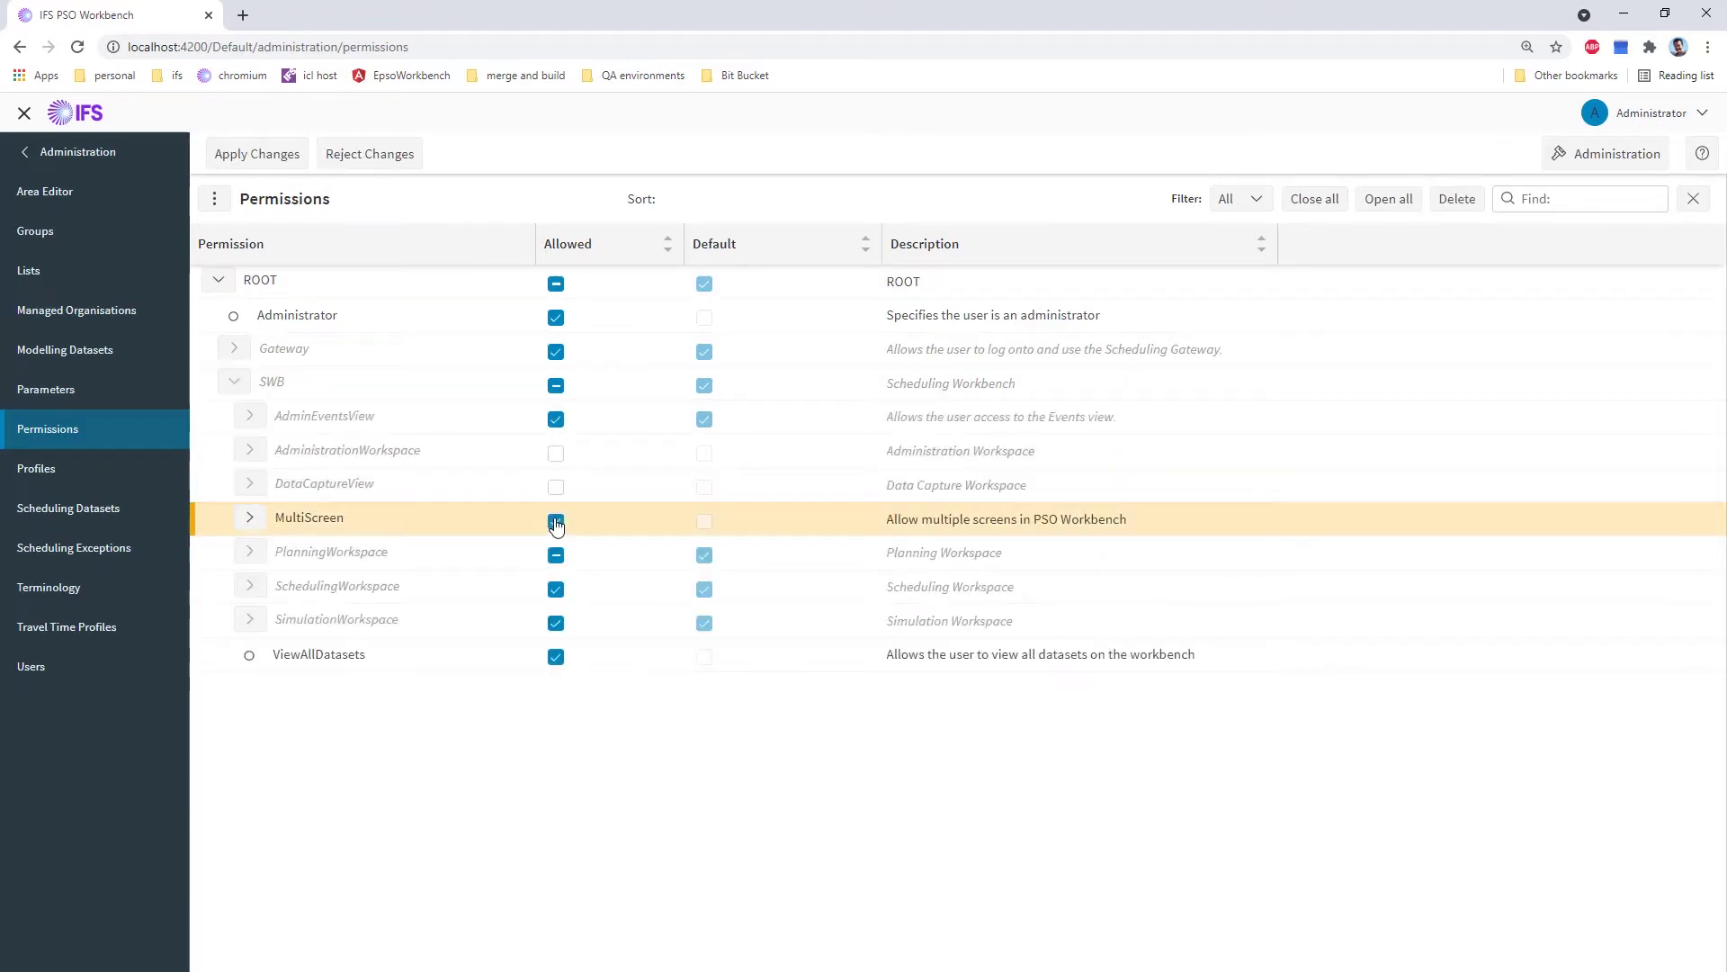
left_click(250, 517)
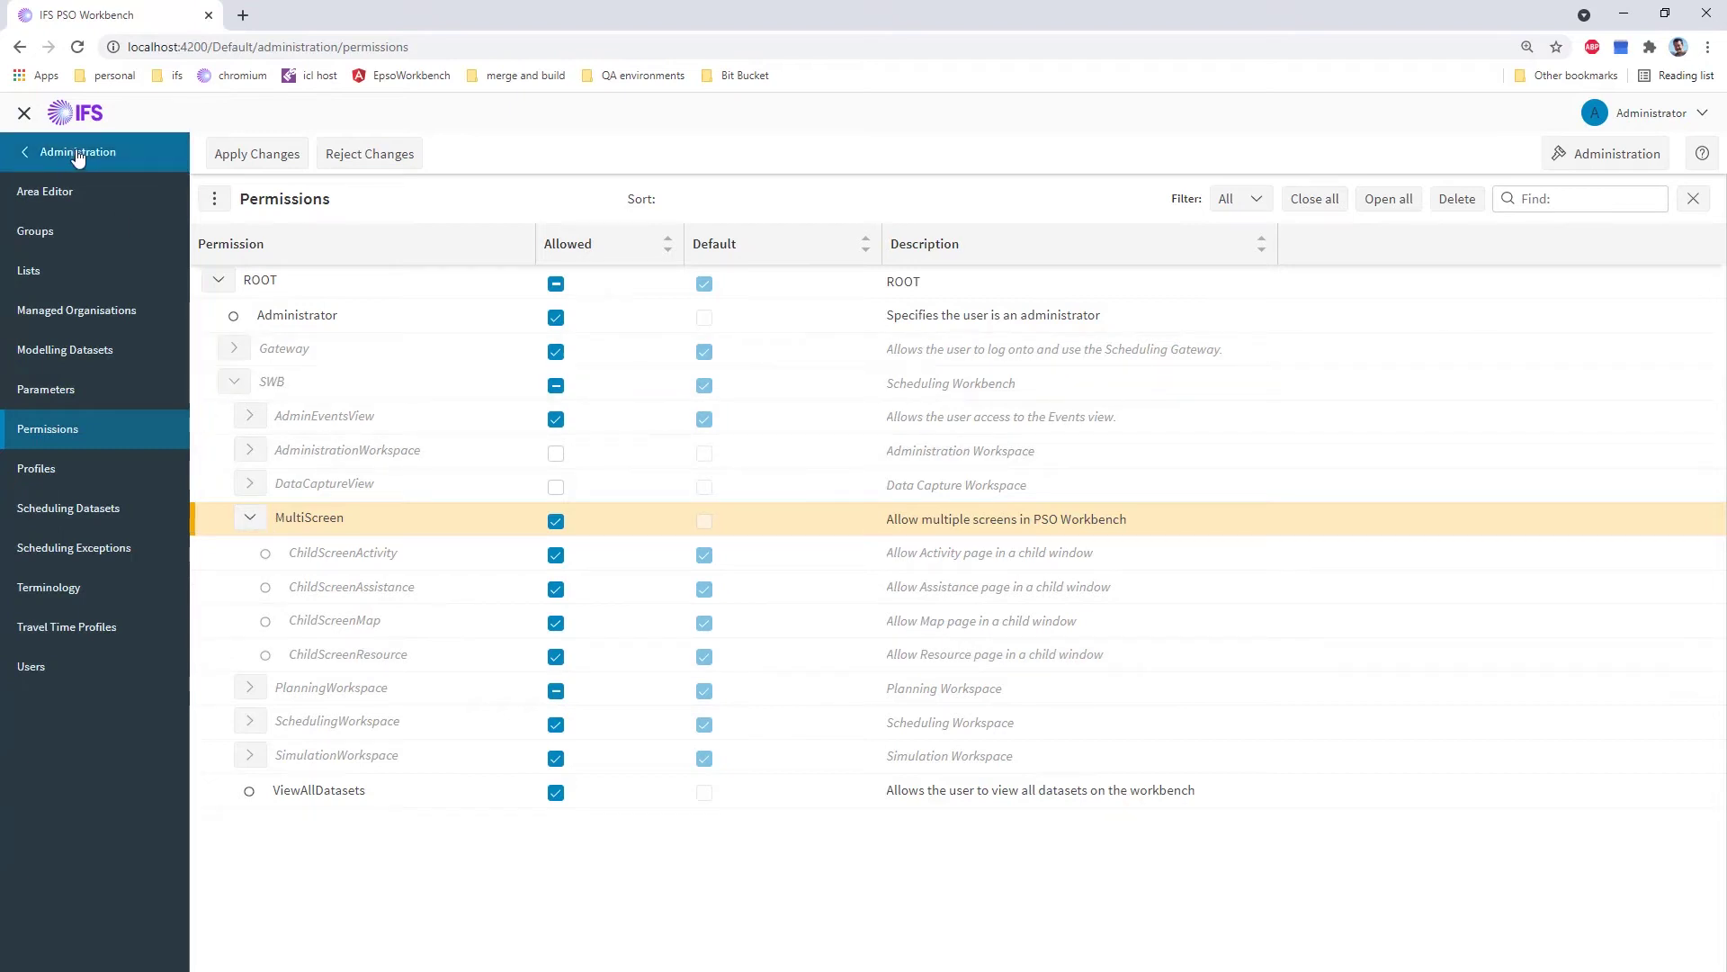
left_click(261, 154)
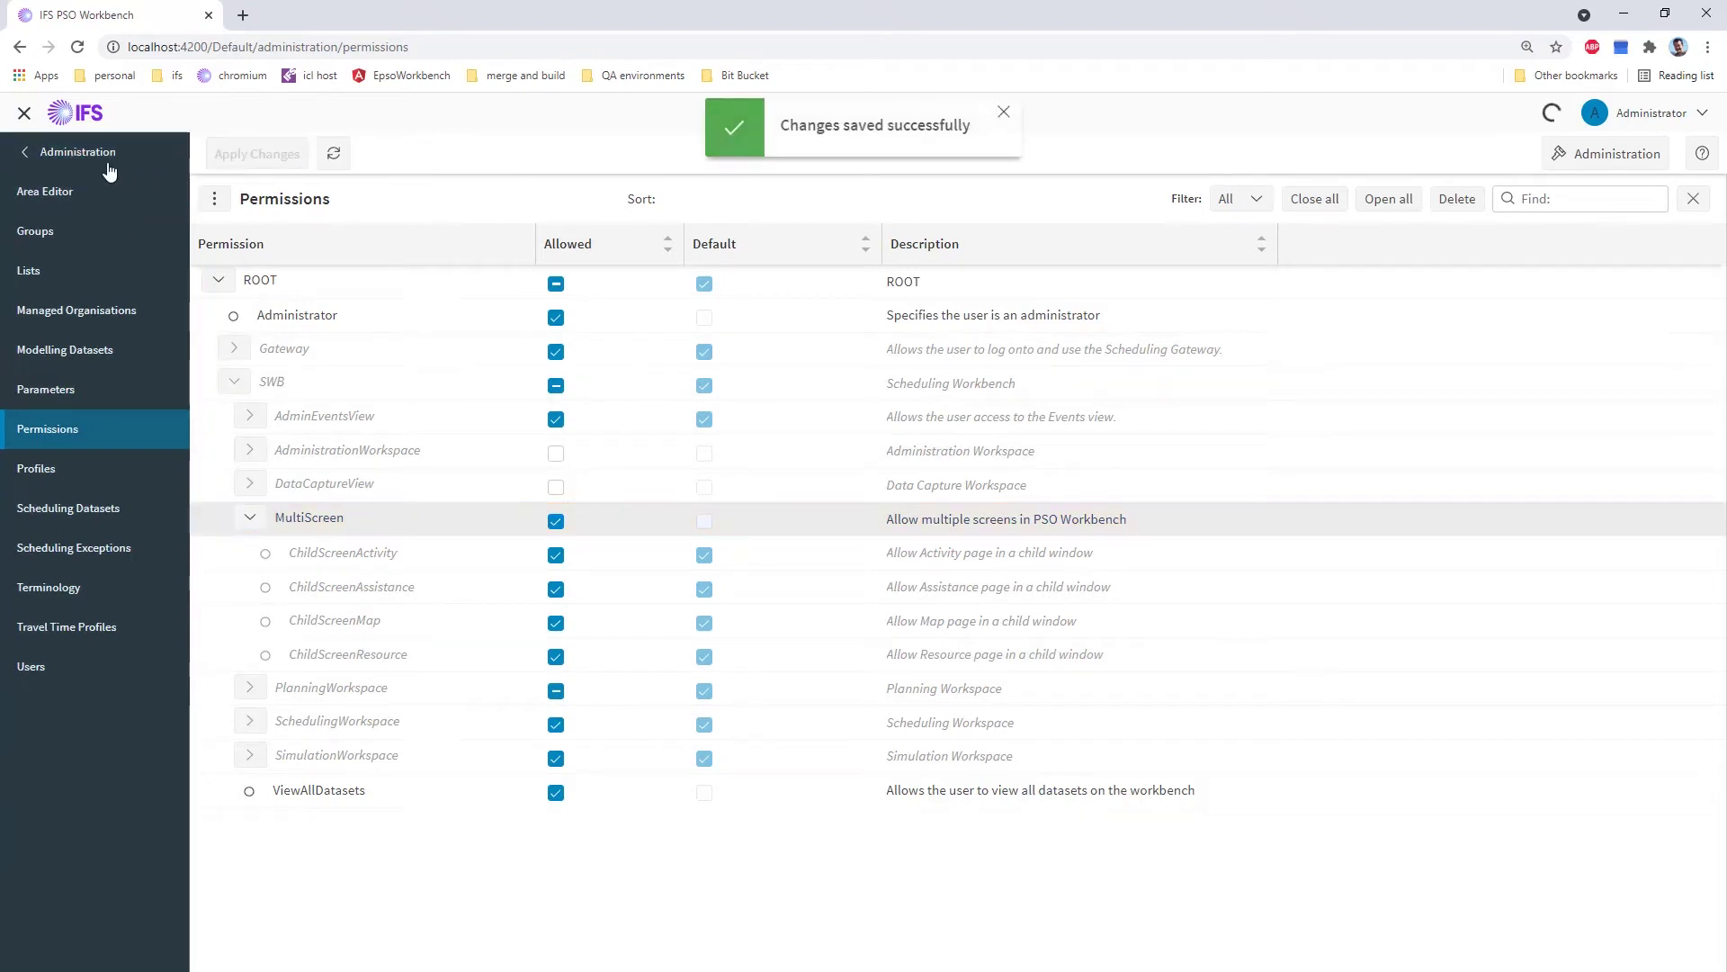
Show the Planning > Activities schedule for 22 September 2008 with its pop-out/reset options
left_click(108, 171)
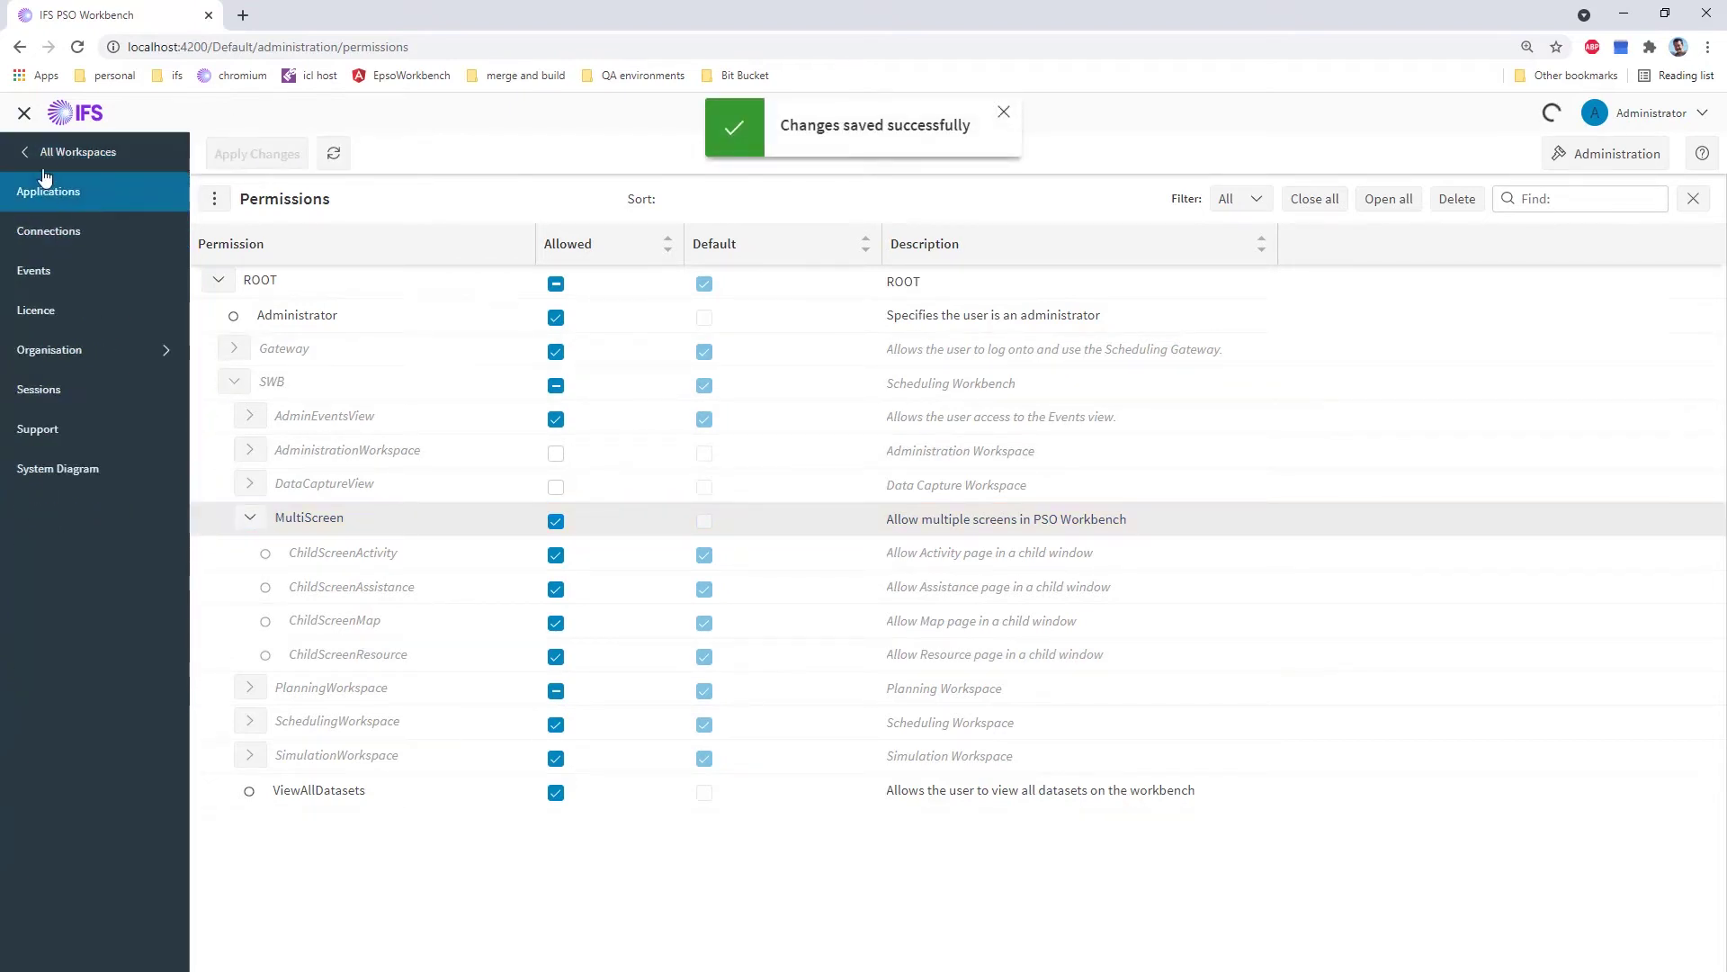
left_click(49, 153)
left_click(65, 189)
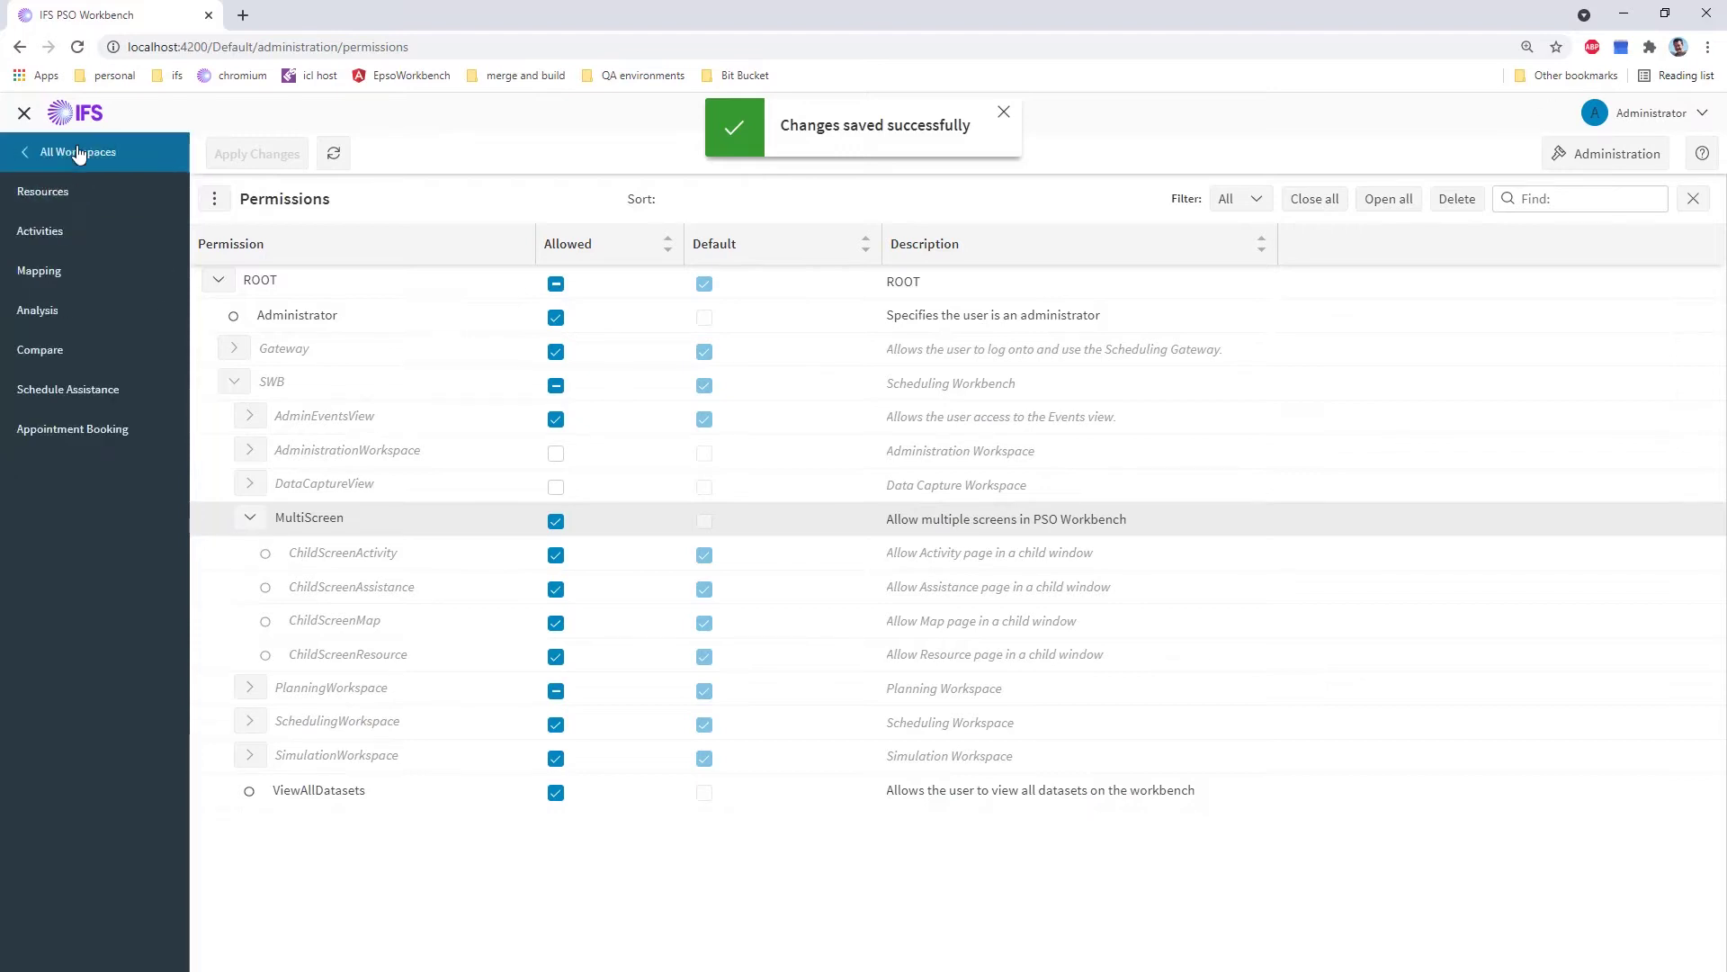
left_click(63, 236)
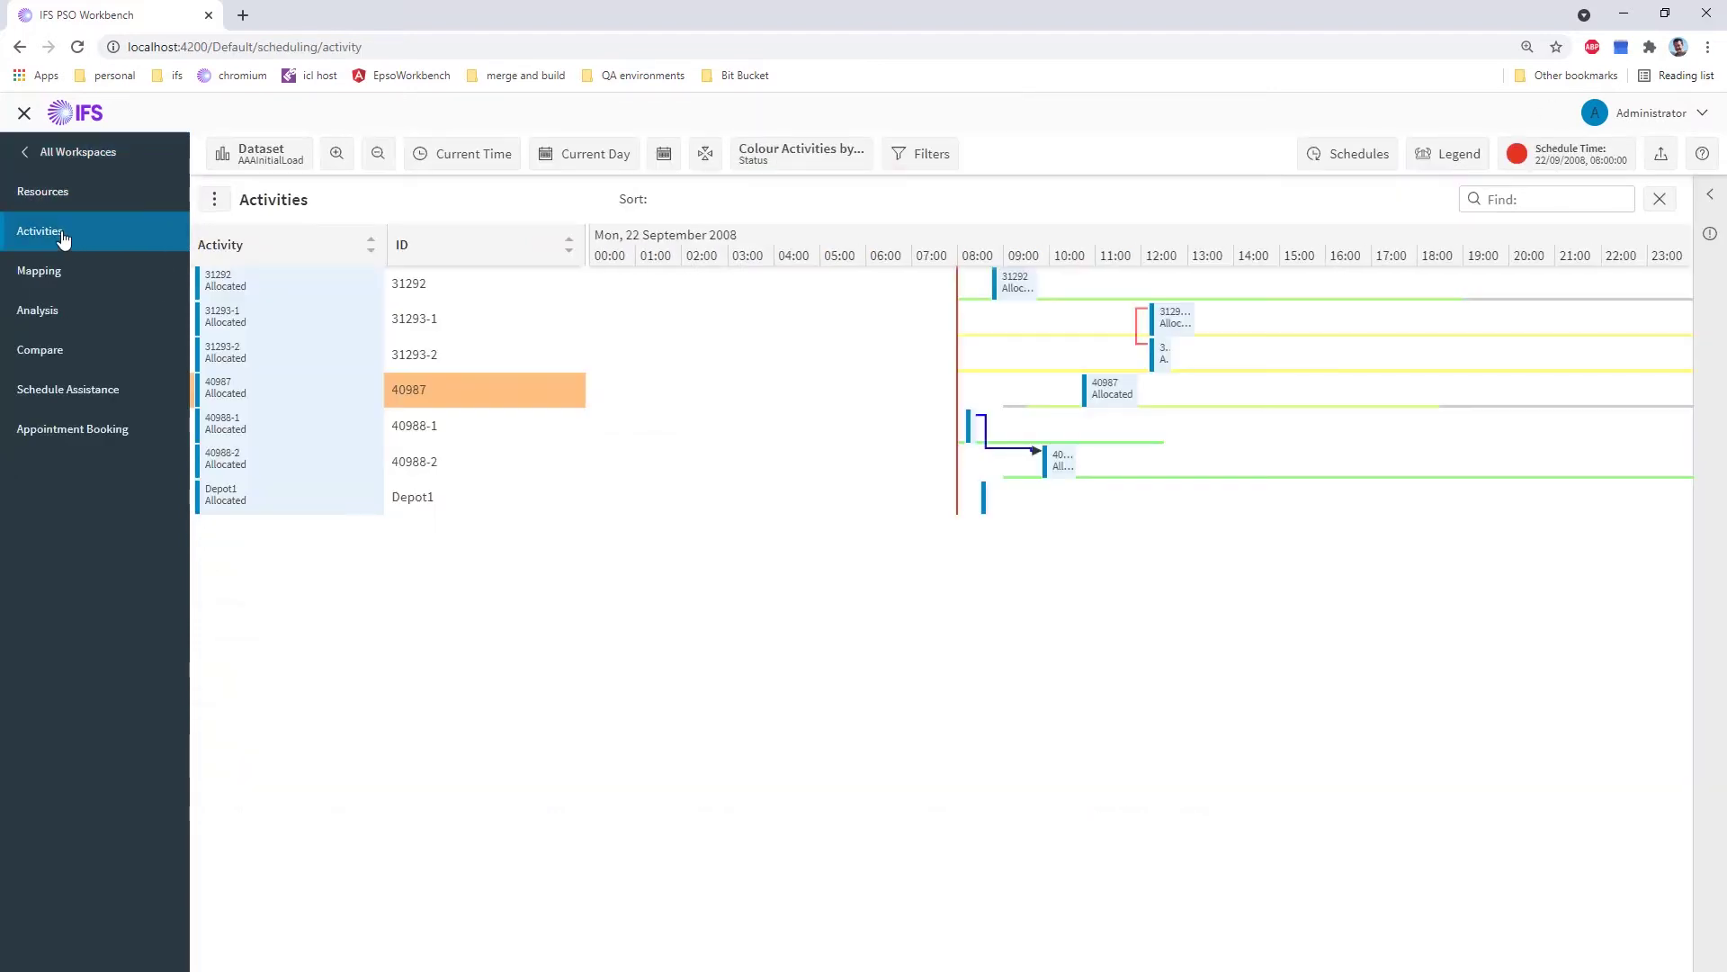
left_click(1663, 158)
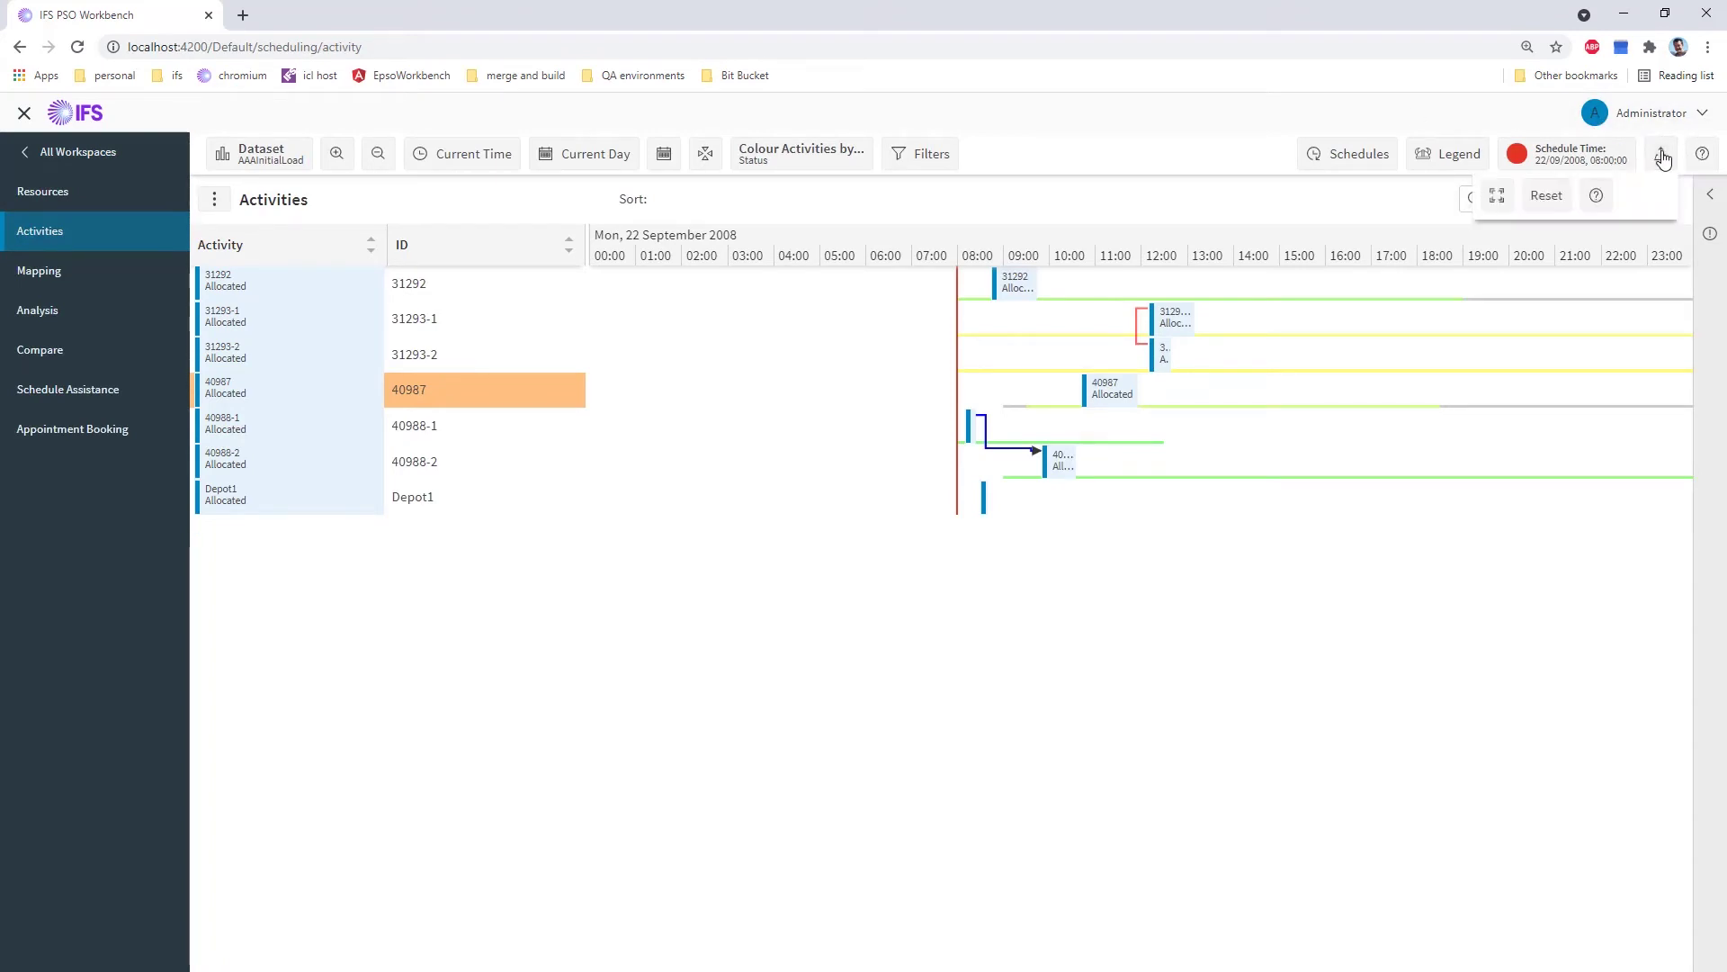
Read the Multi-screen help, then detach the Activities page into its own browser window
left_click(1597, 200)
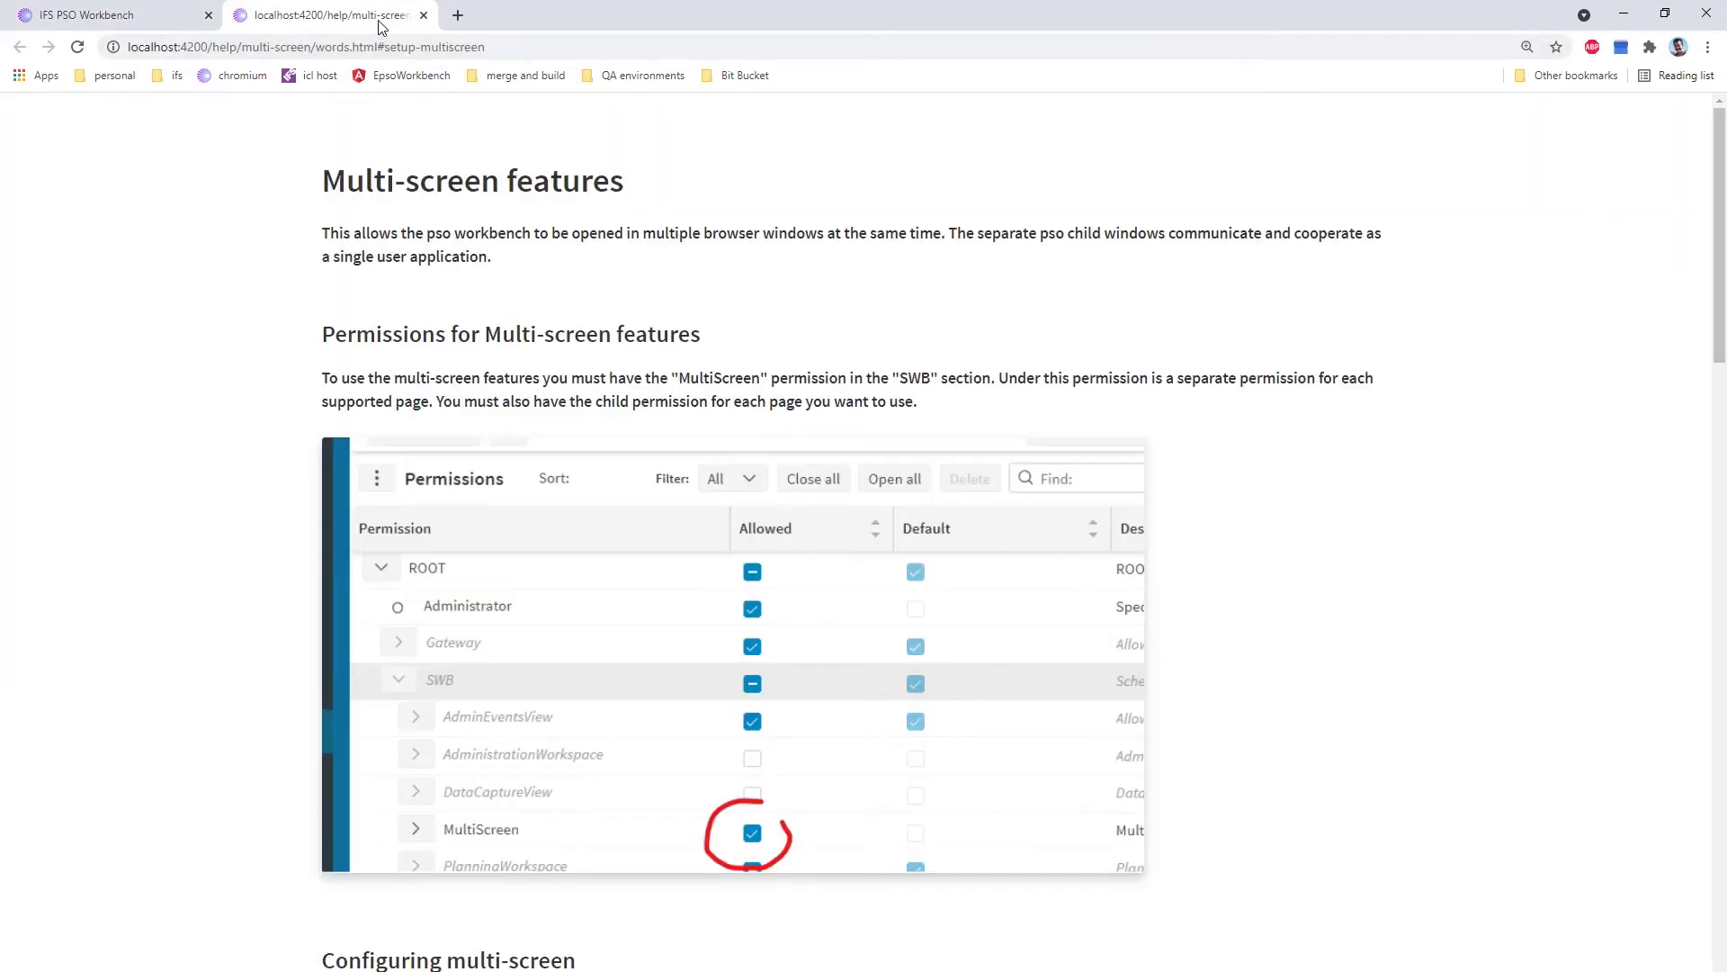
left_click(422, 16)
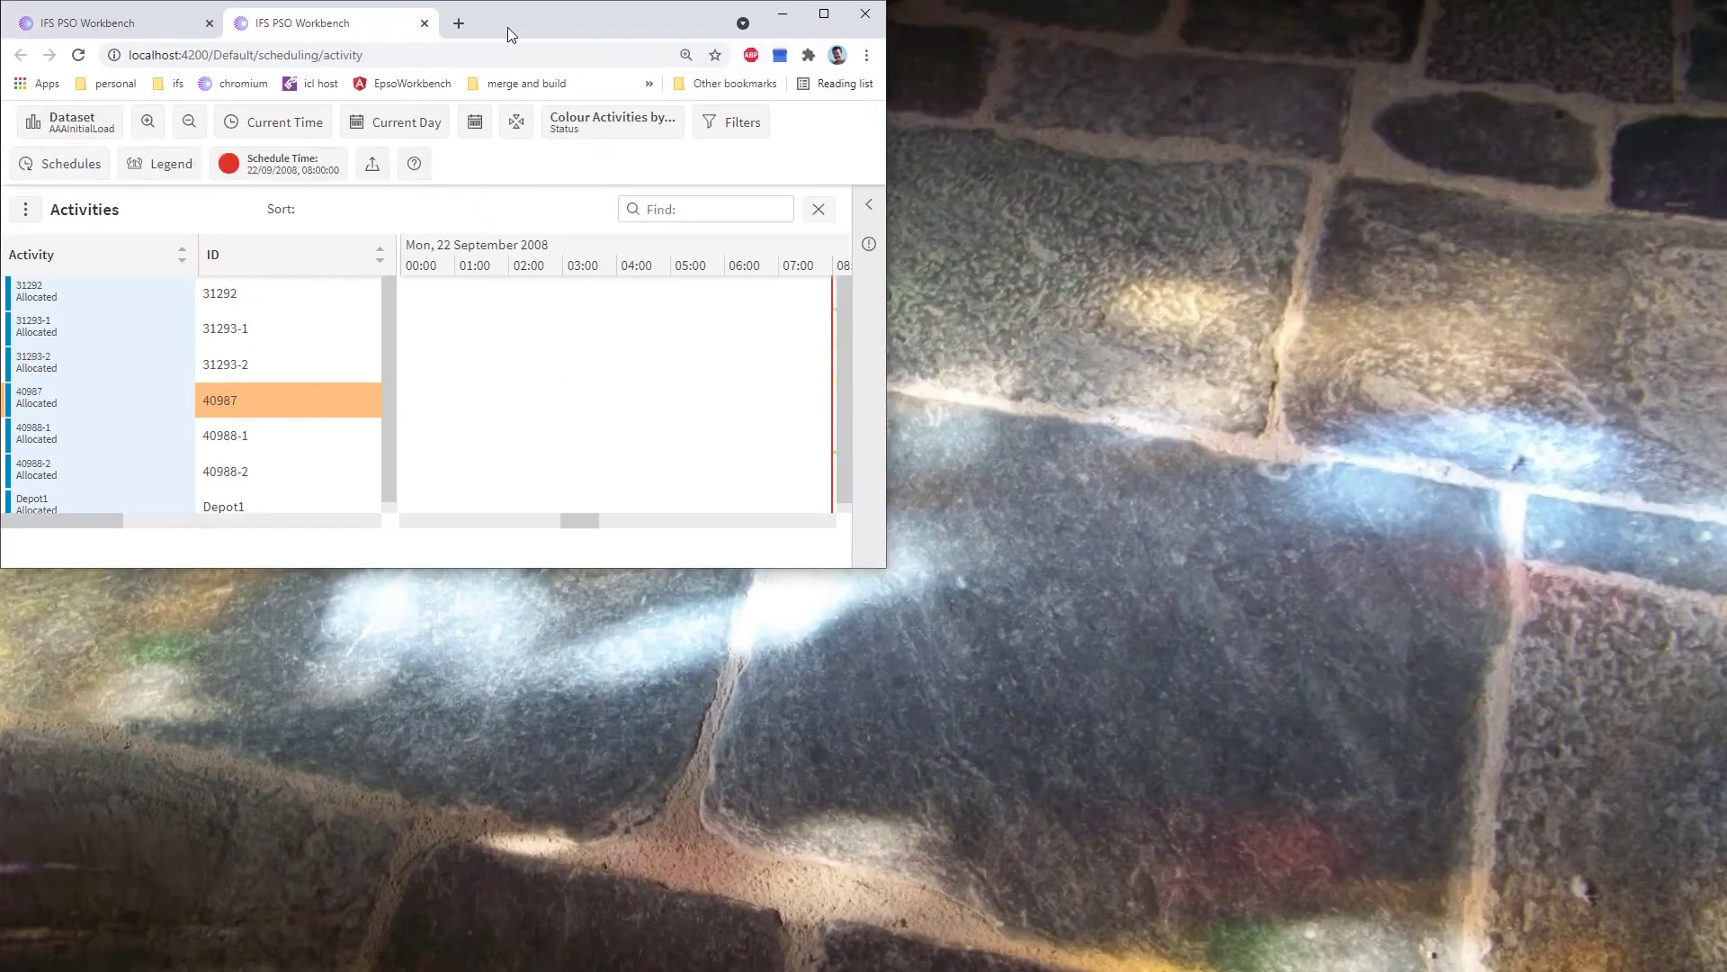
left_click_drag(371, 28, 1194, 34)
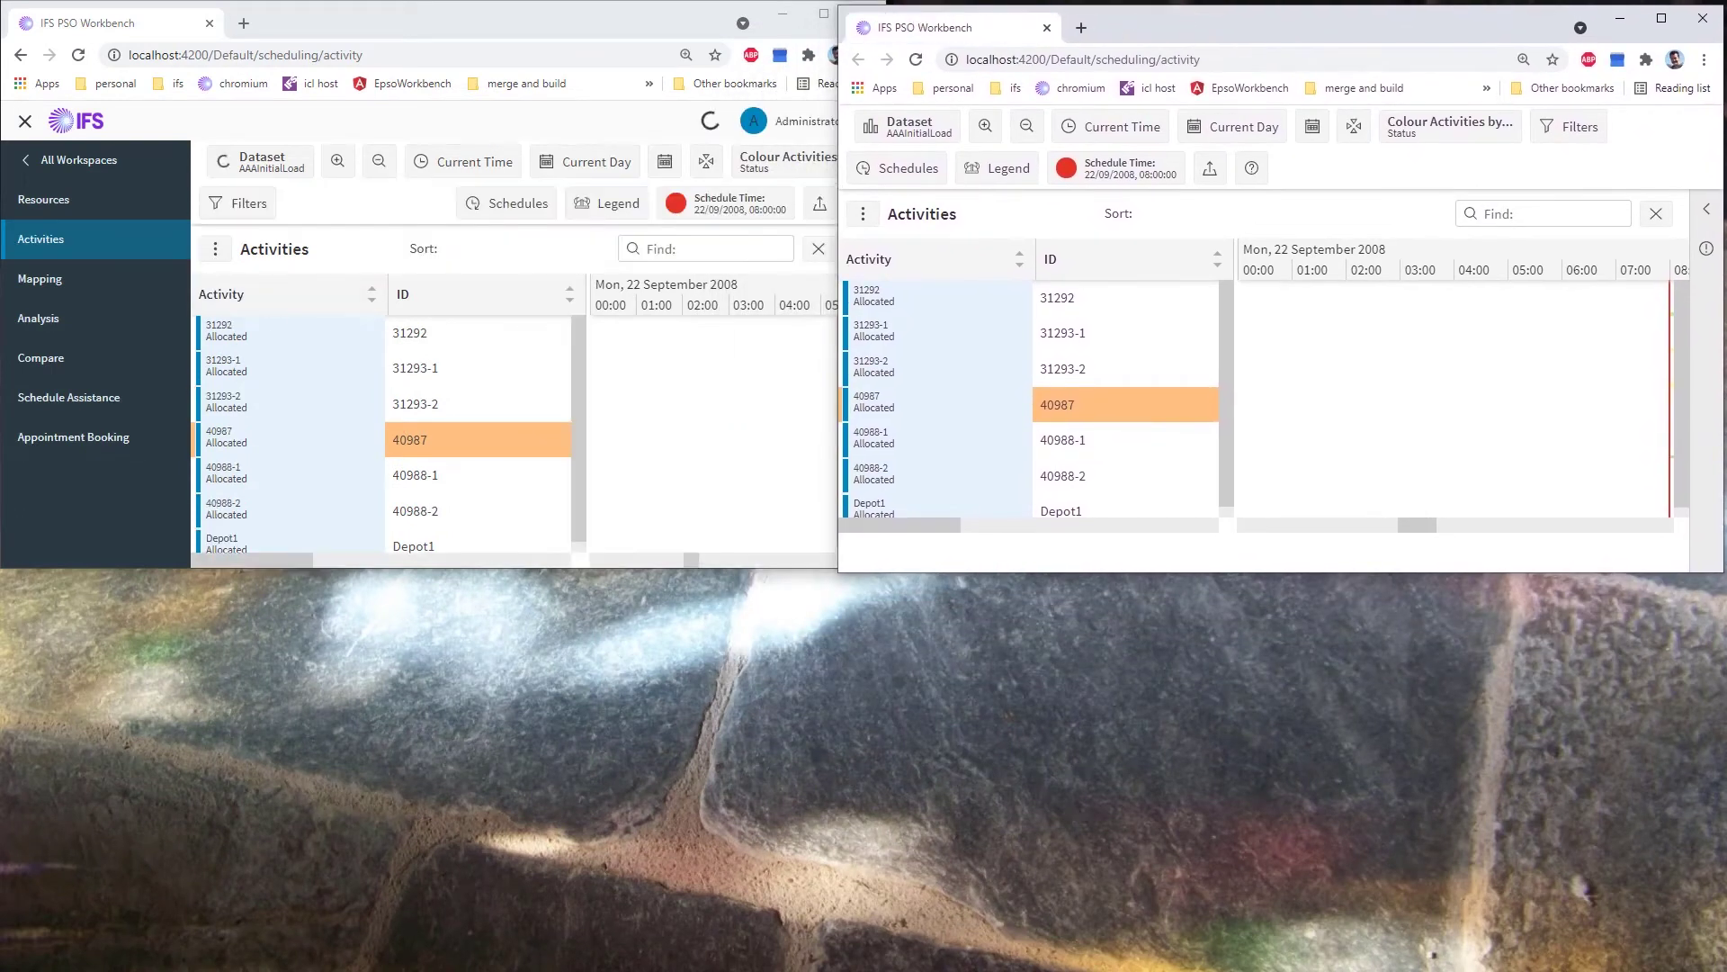
Pop the Mapping page out as a child tab and move it into its own window
left_click(46, 280)
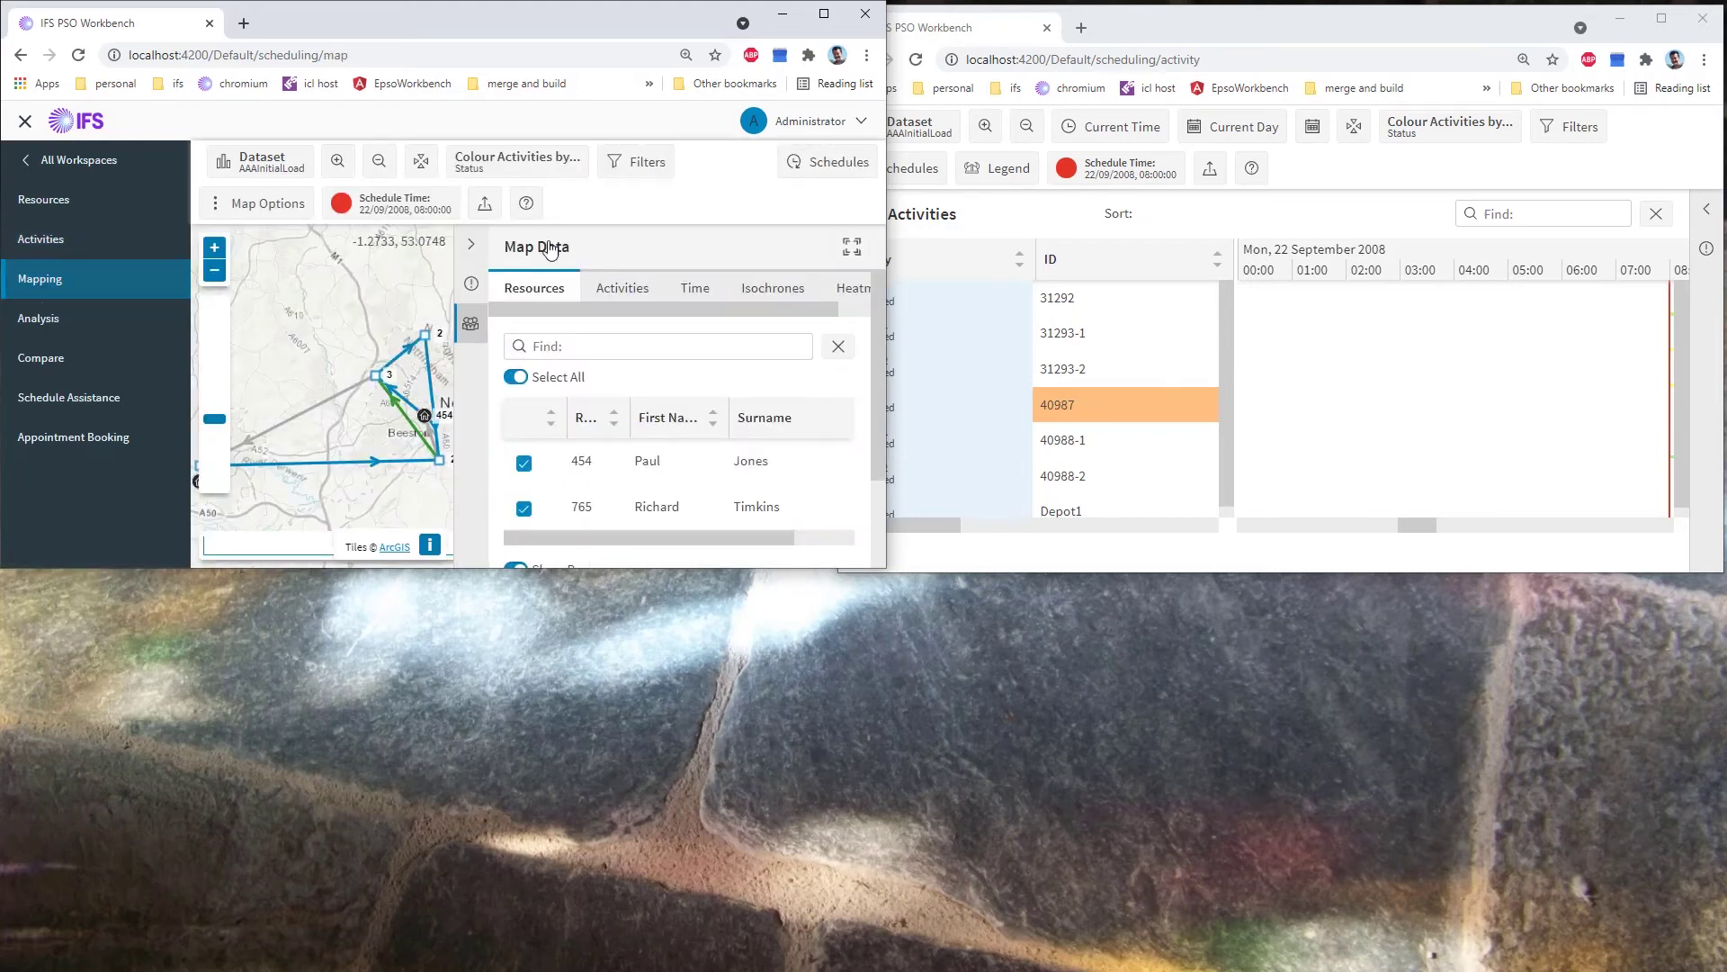
left_click(484, 207)
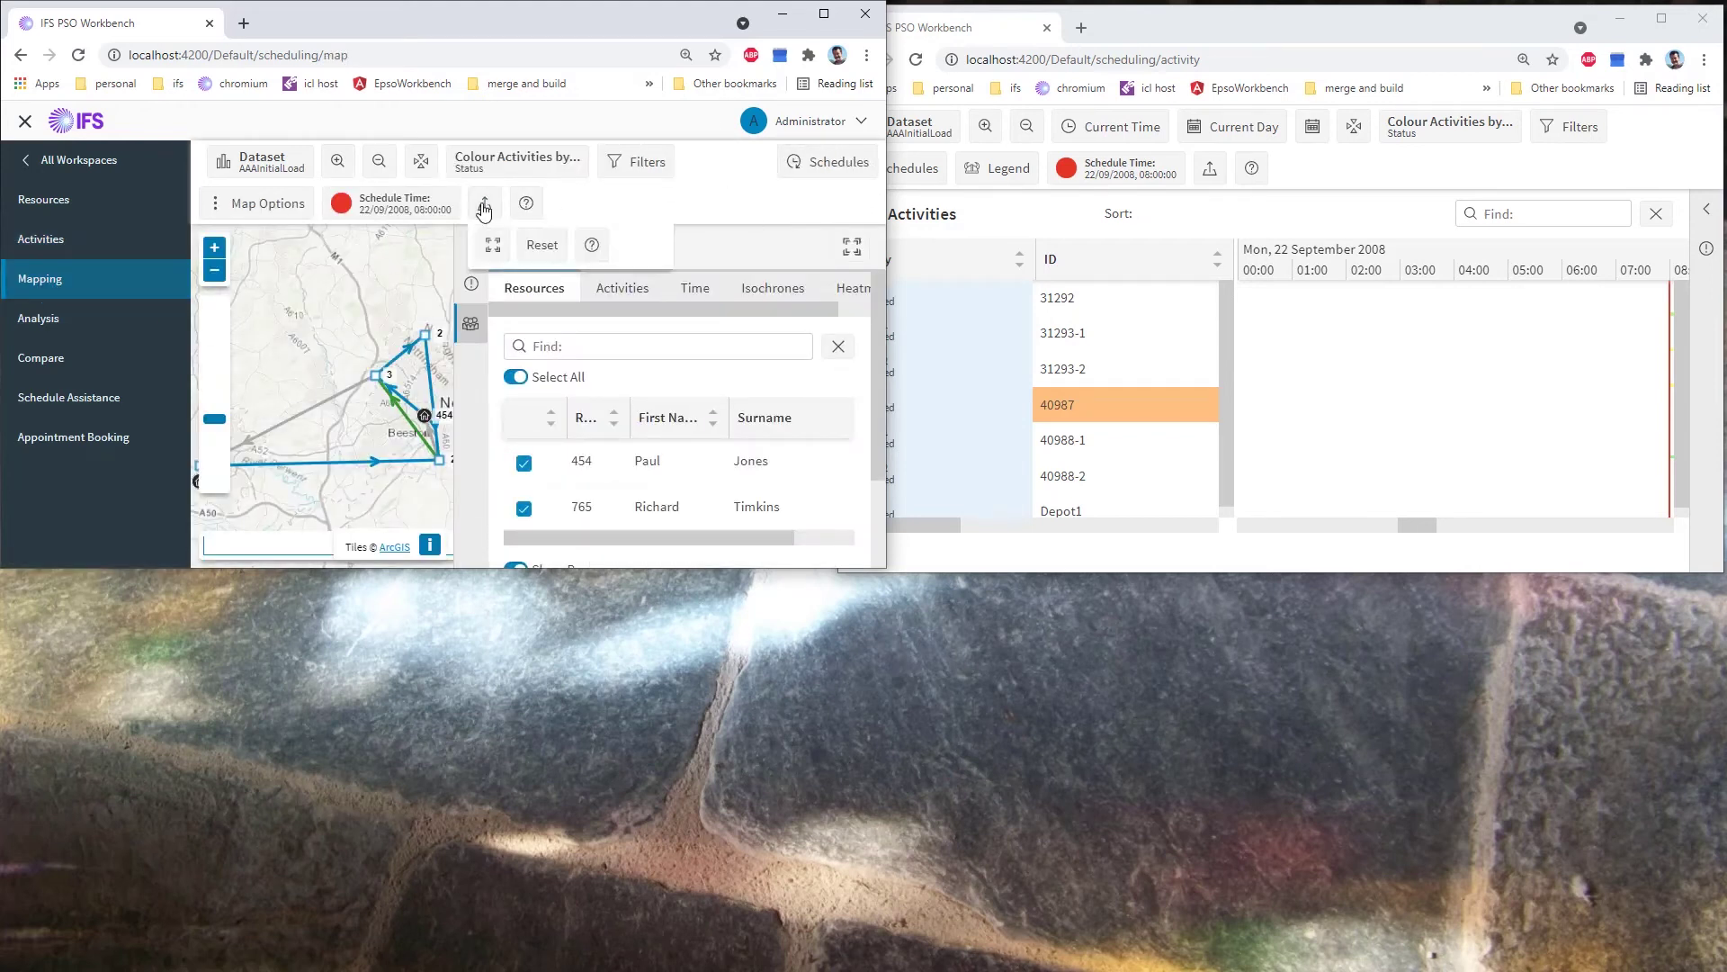
left_click(493, 244)
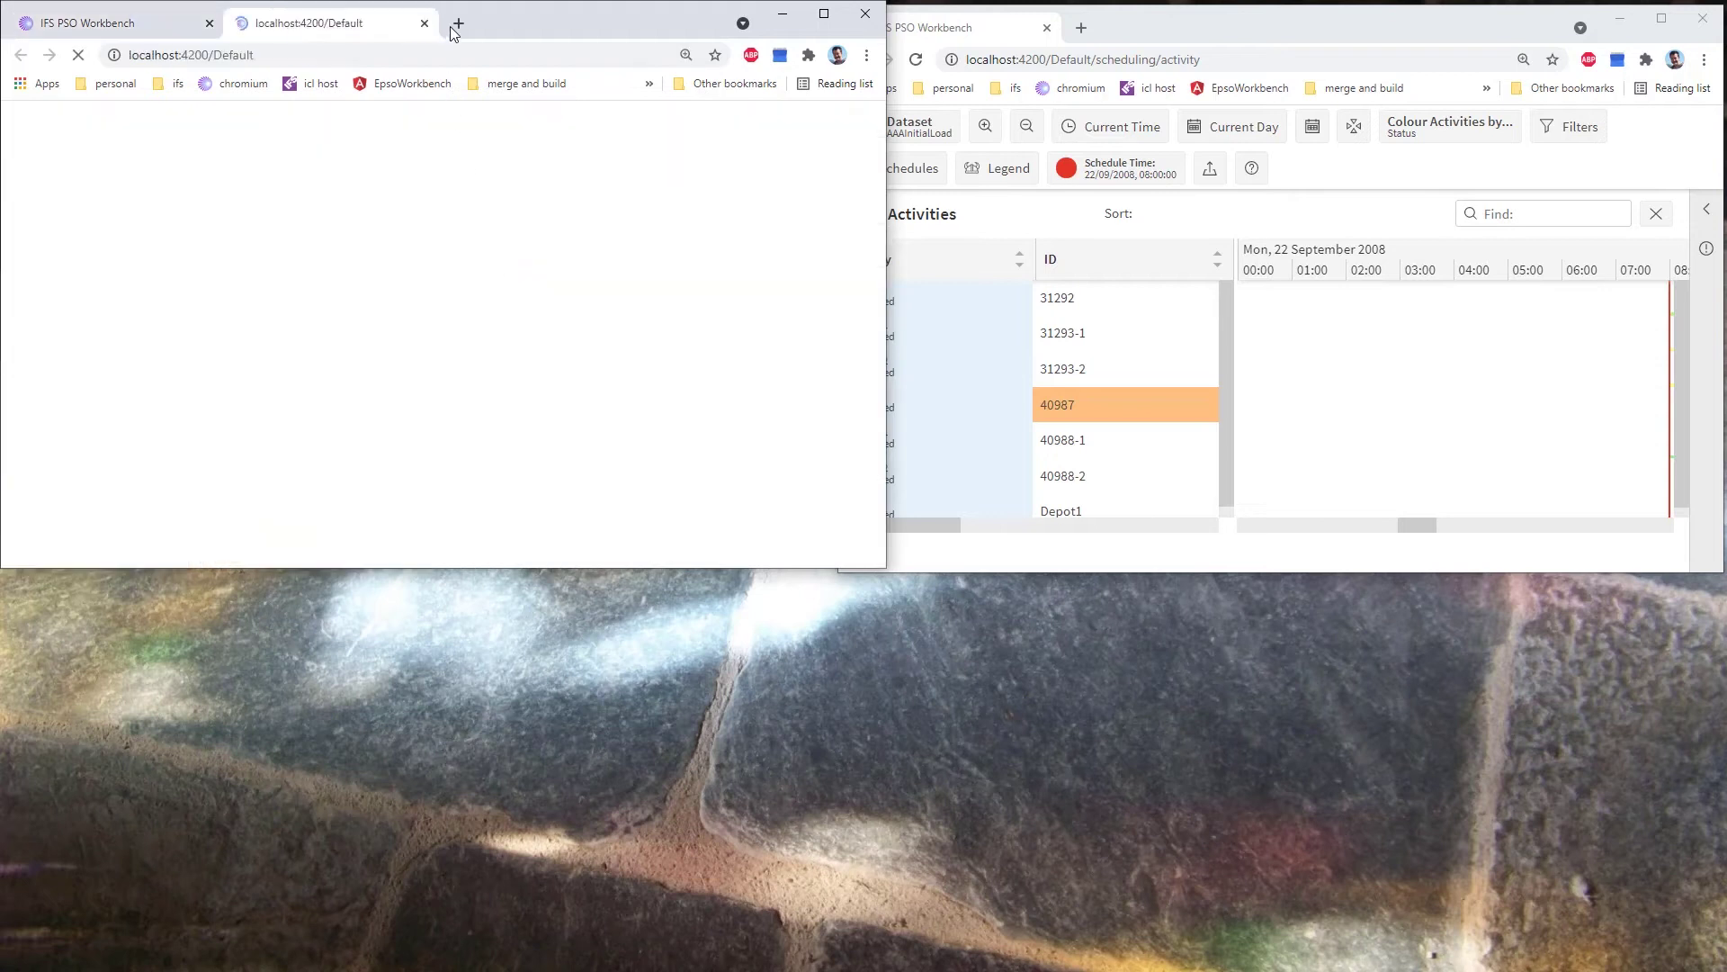
left_click_drag(377, 27, 834, 520)
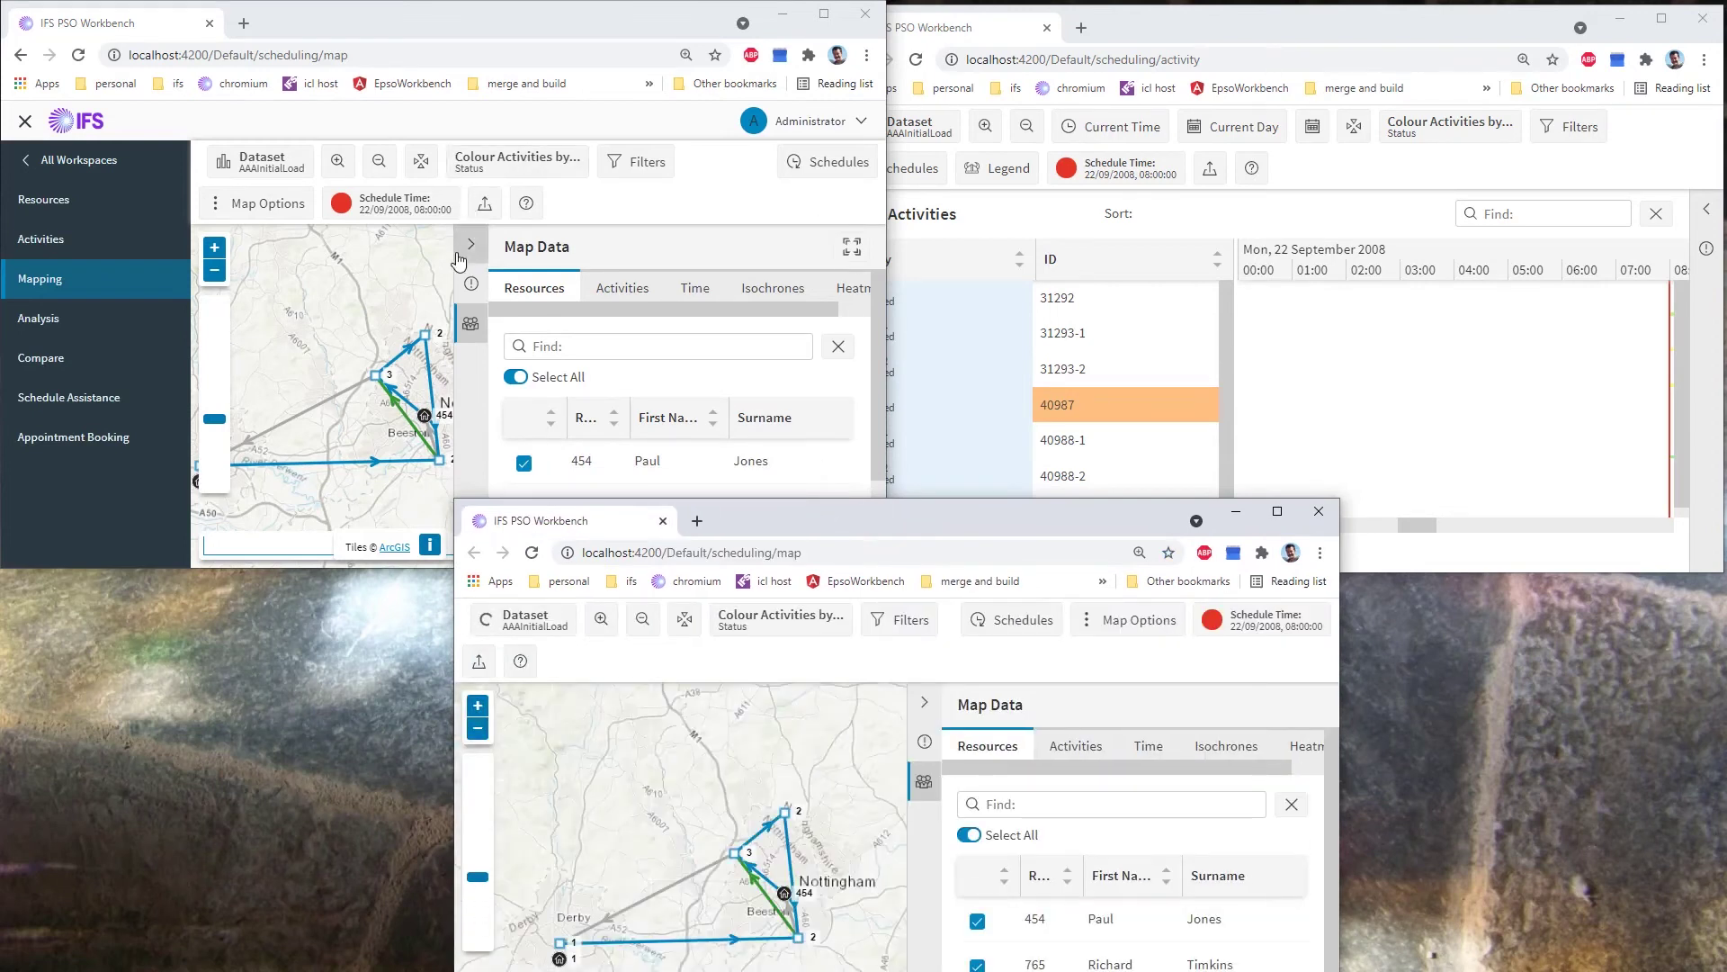
Show the Resources page and switch all linked windows to the smoke dataset
left_click(98, 204)
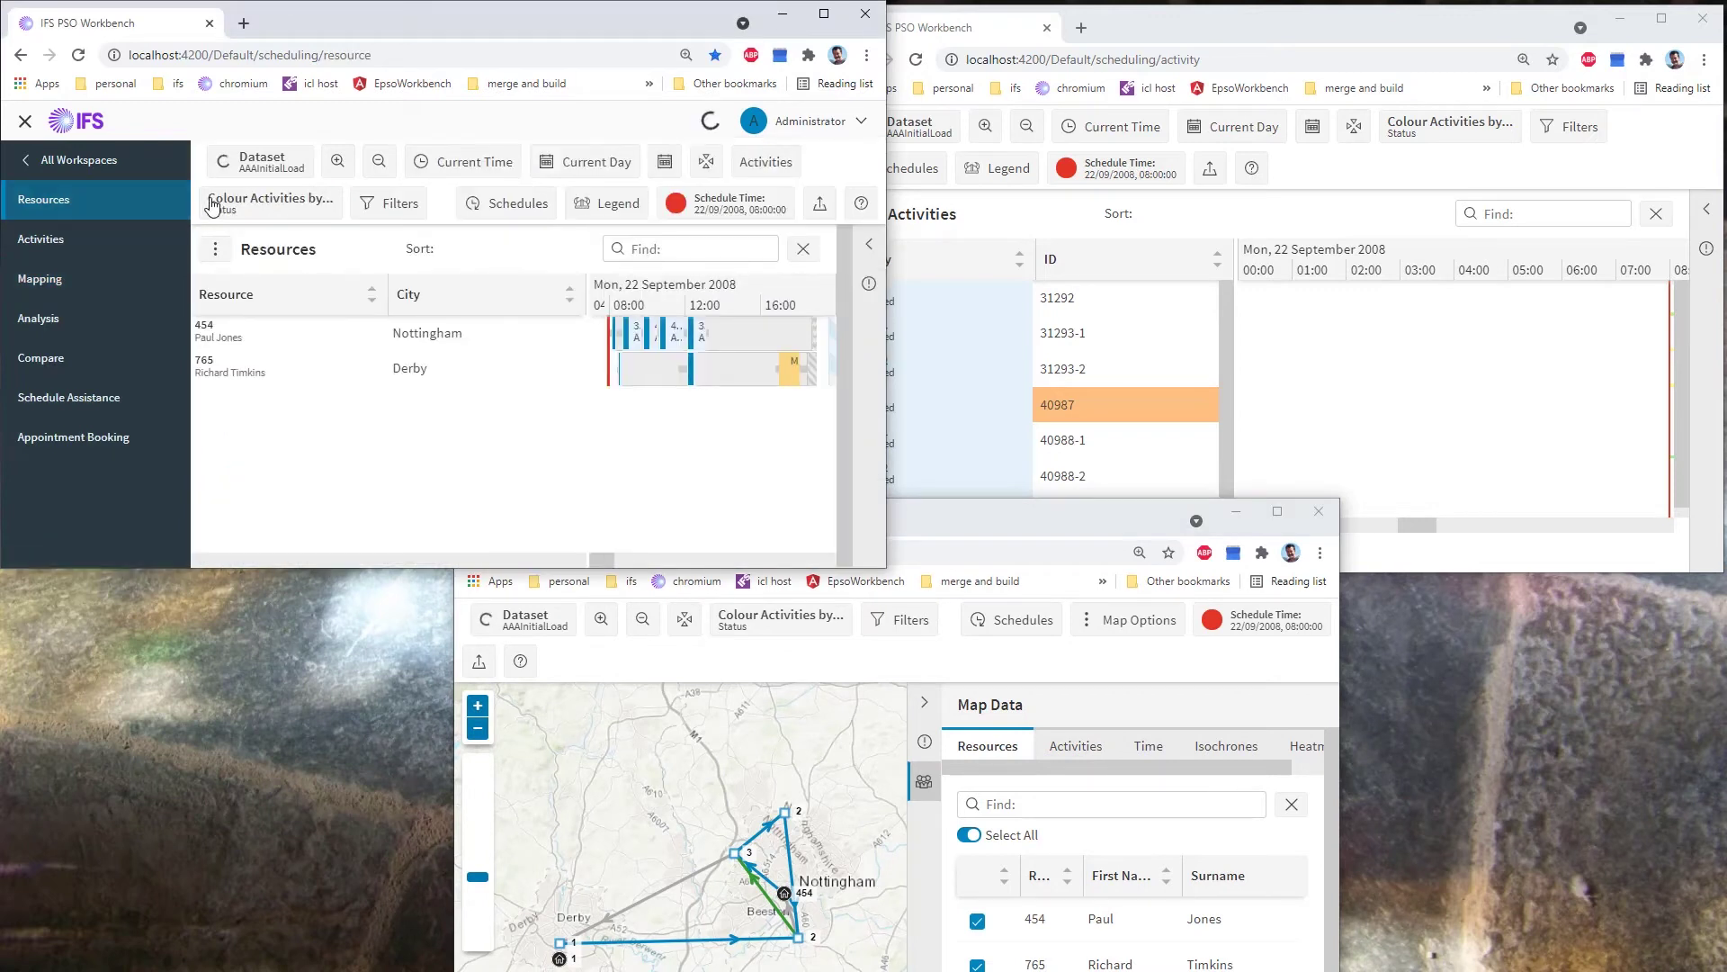
left_click(263, 170)
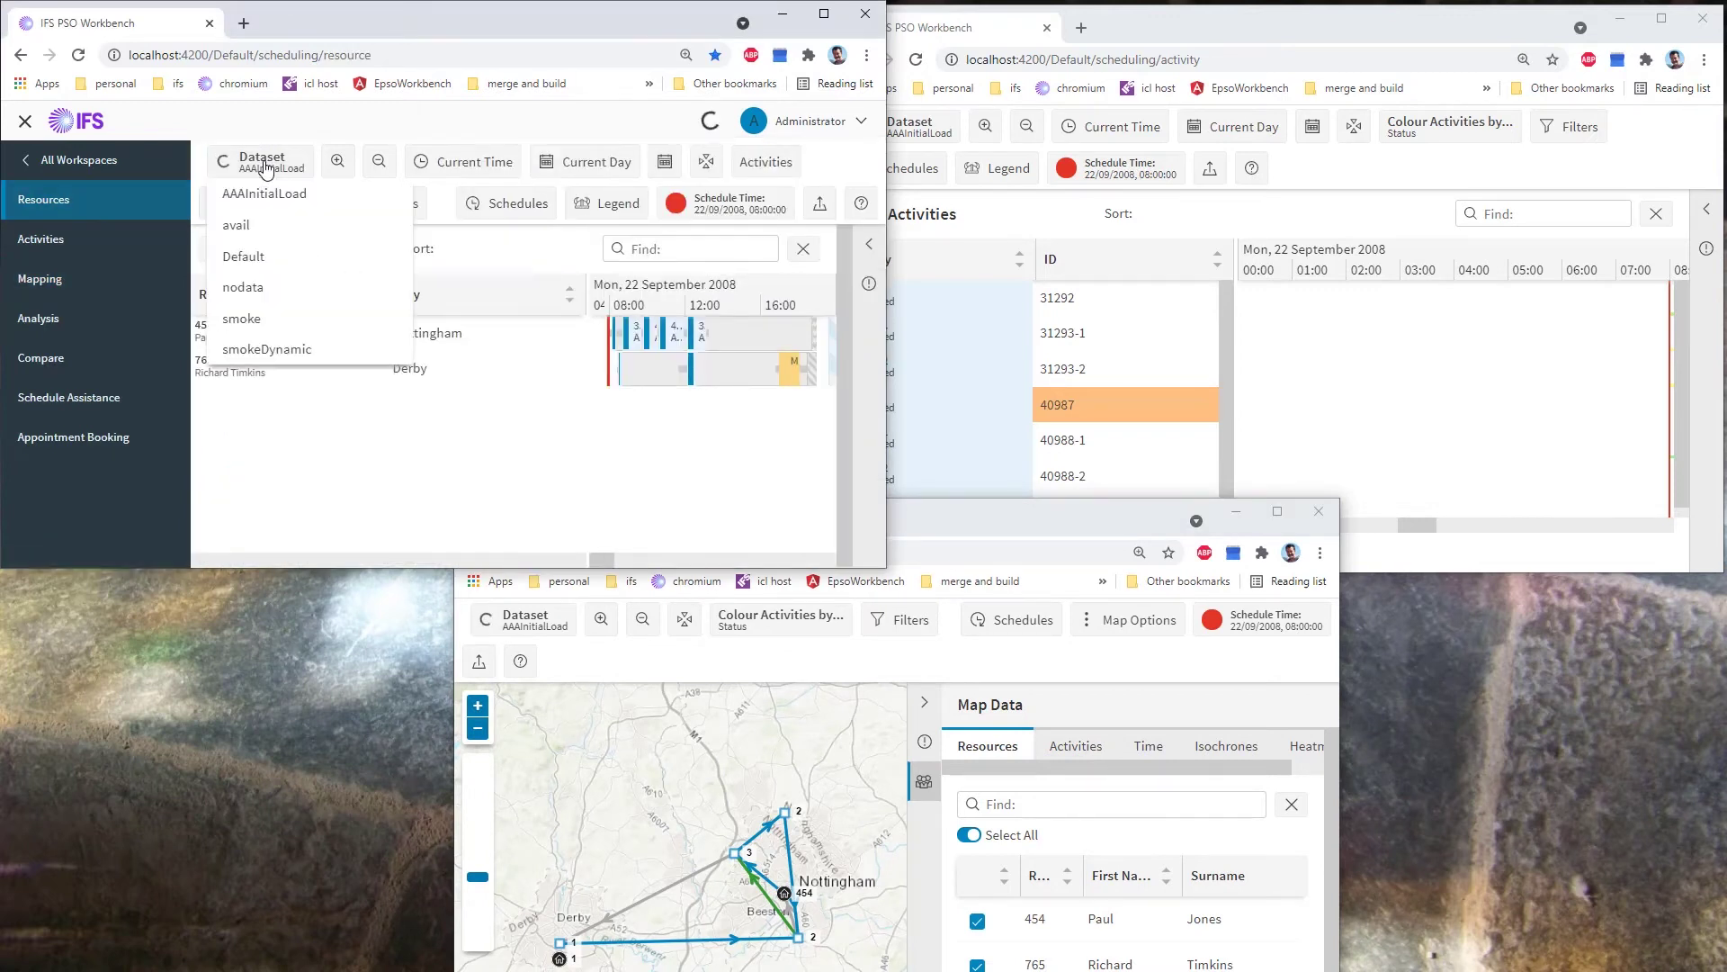
left_click(264, 322)
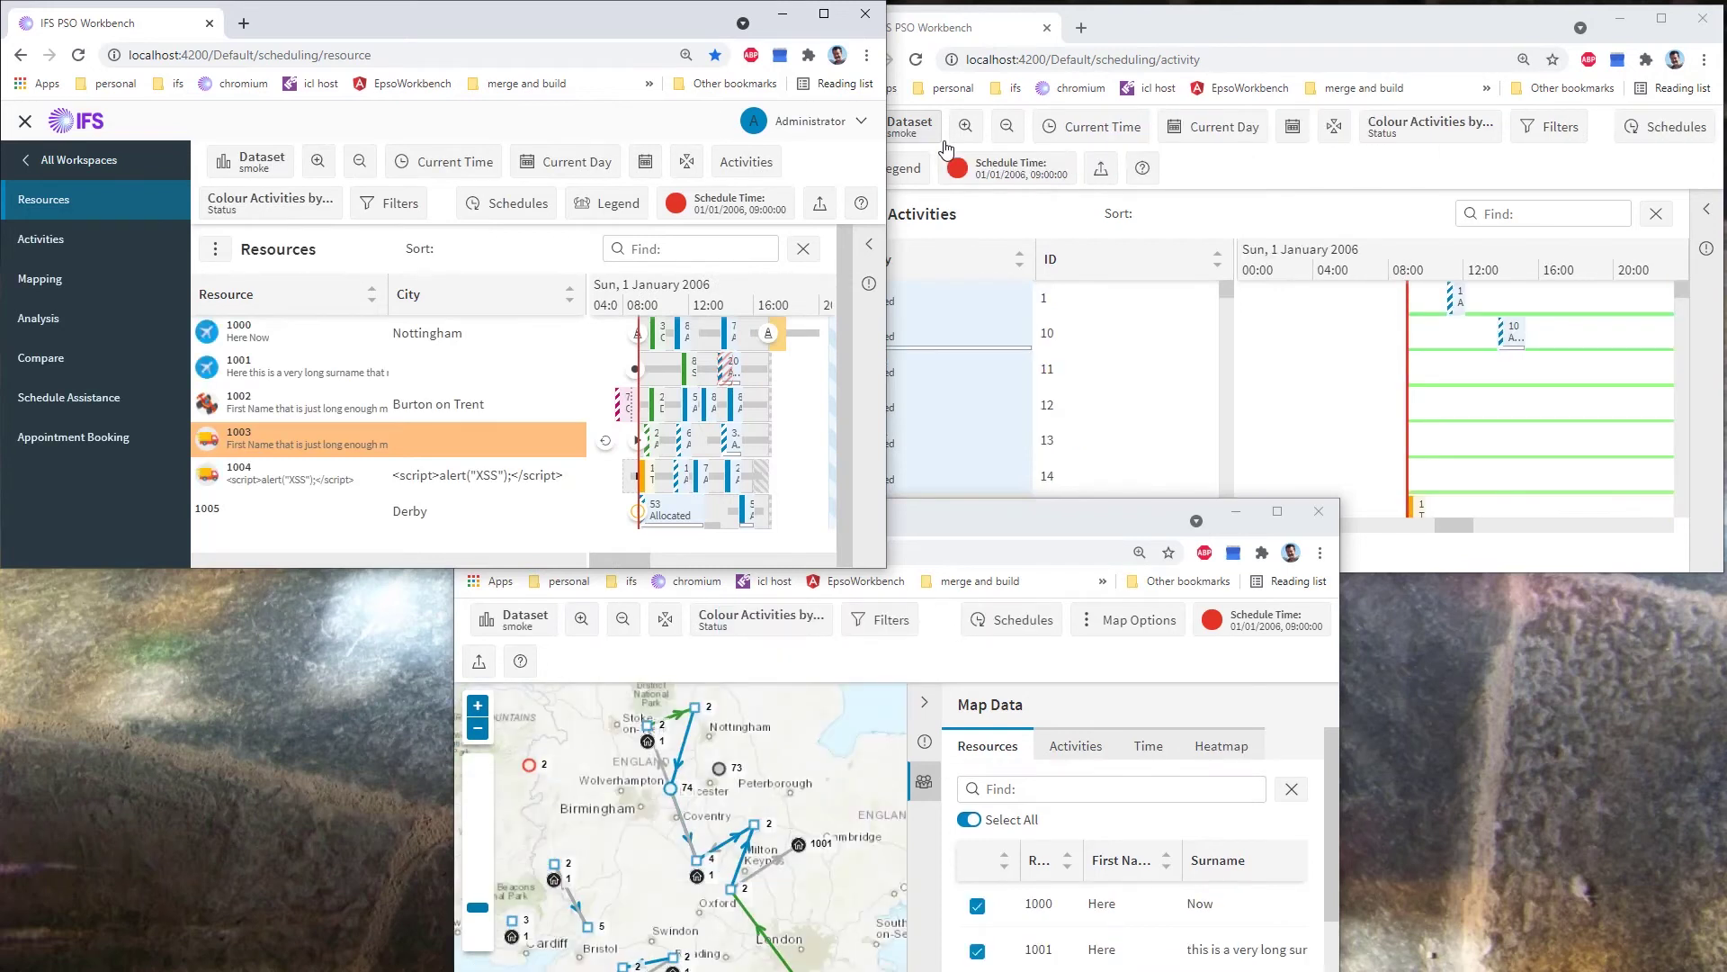
mouse_move(1355, 408)
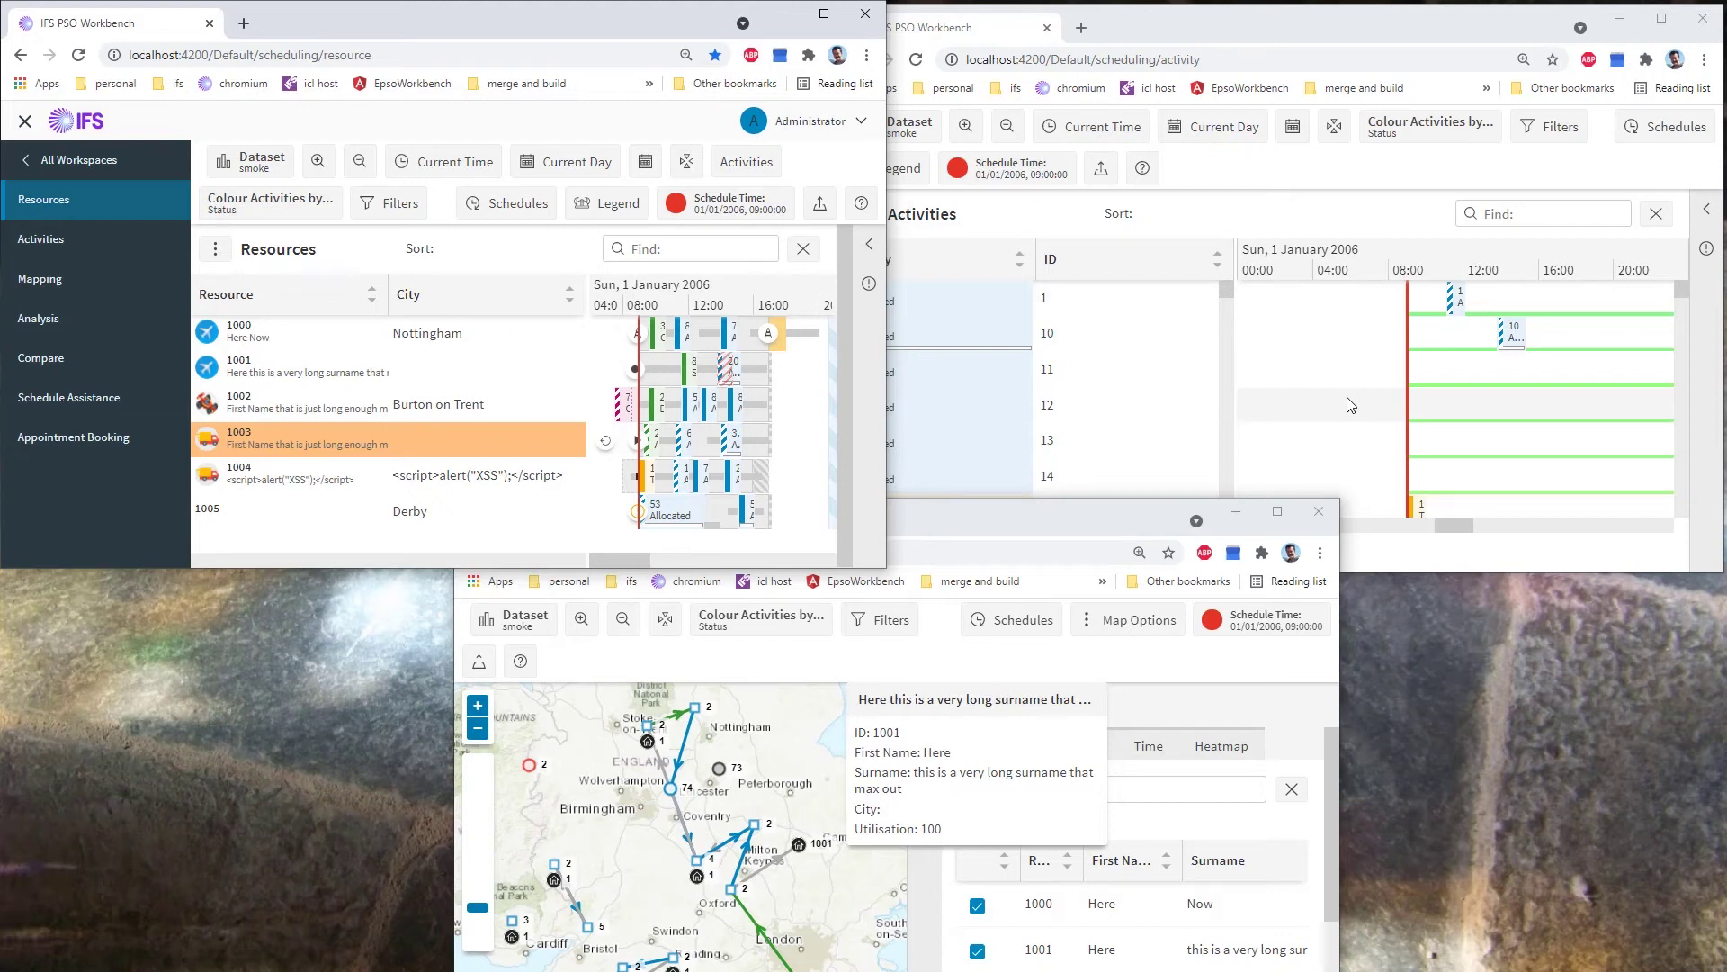
Pin activity 86's card in the Resources Gantt and focus all linked windows on it
left_click(738, 411)
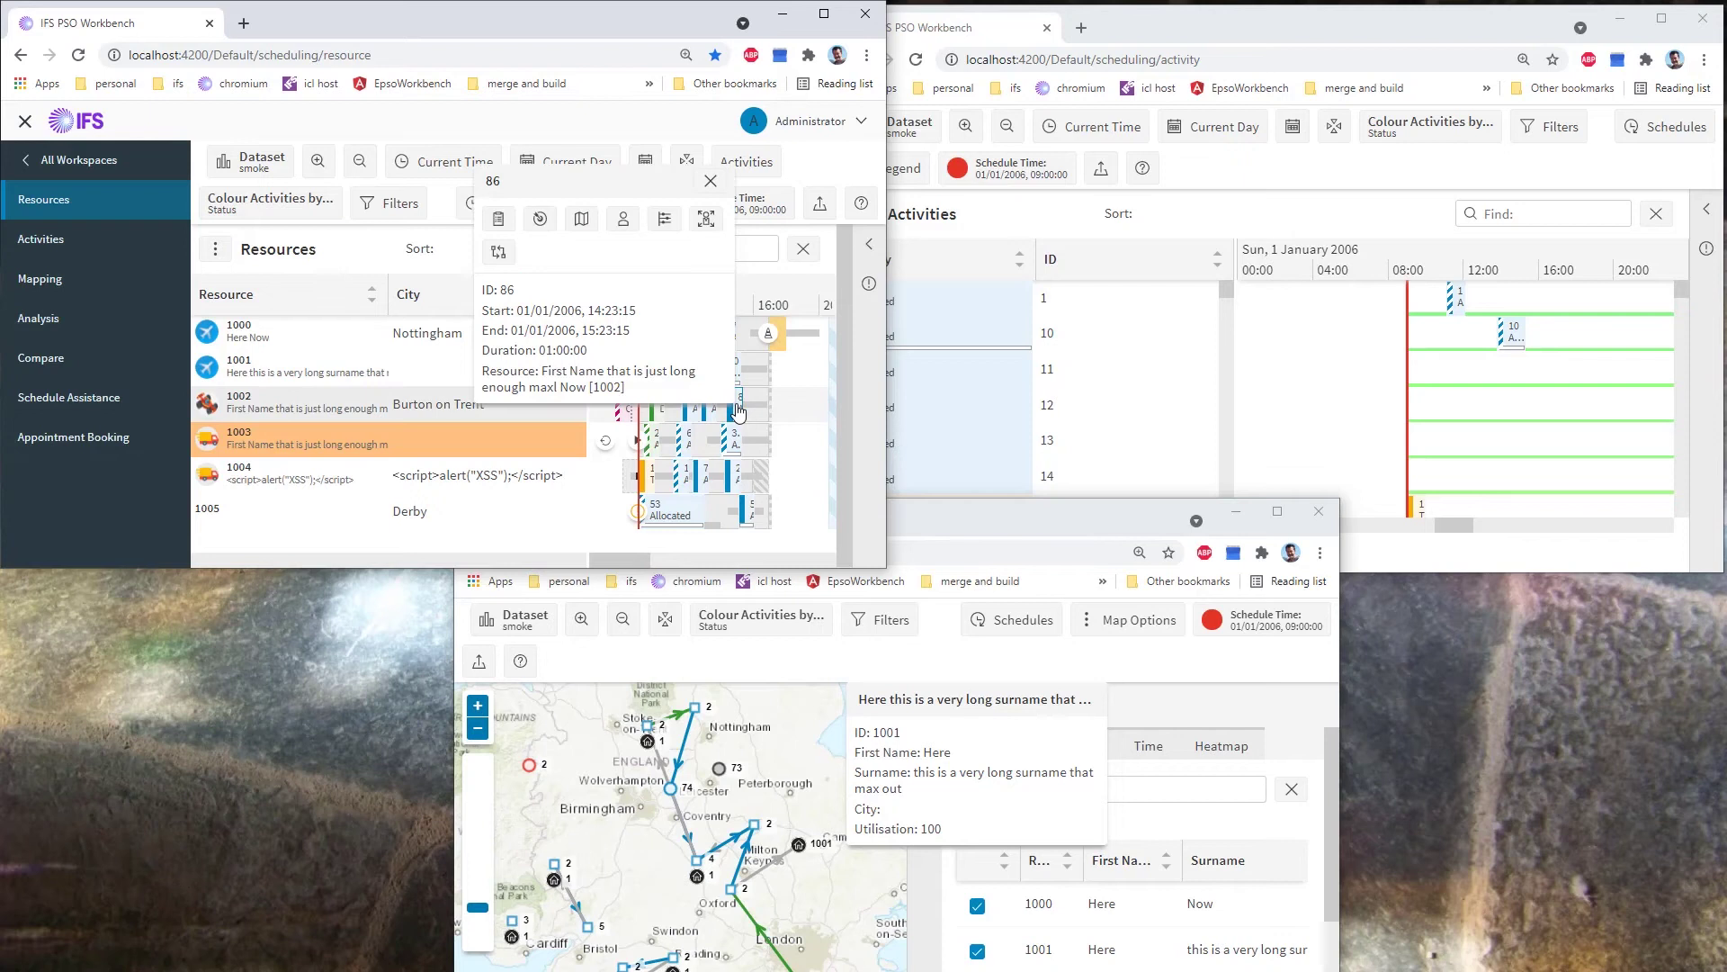
left_click(541, 221)
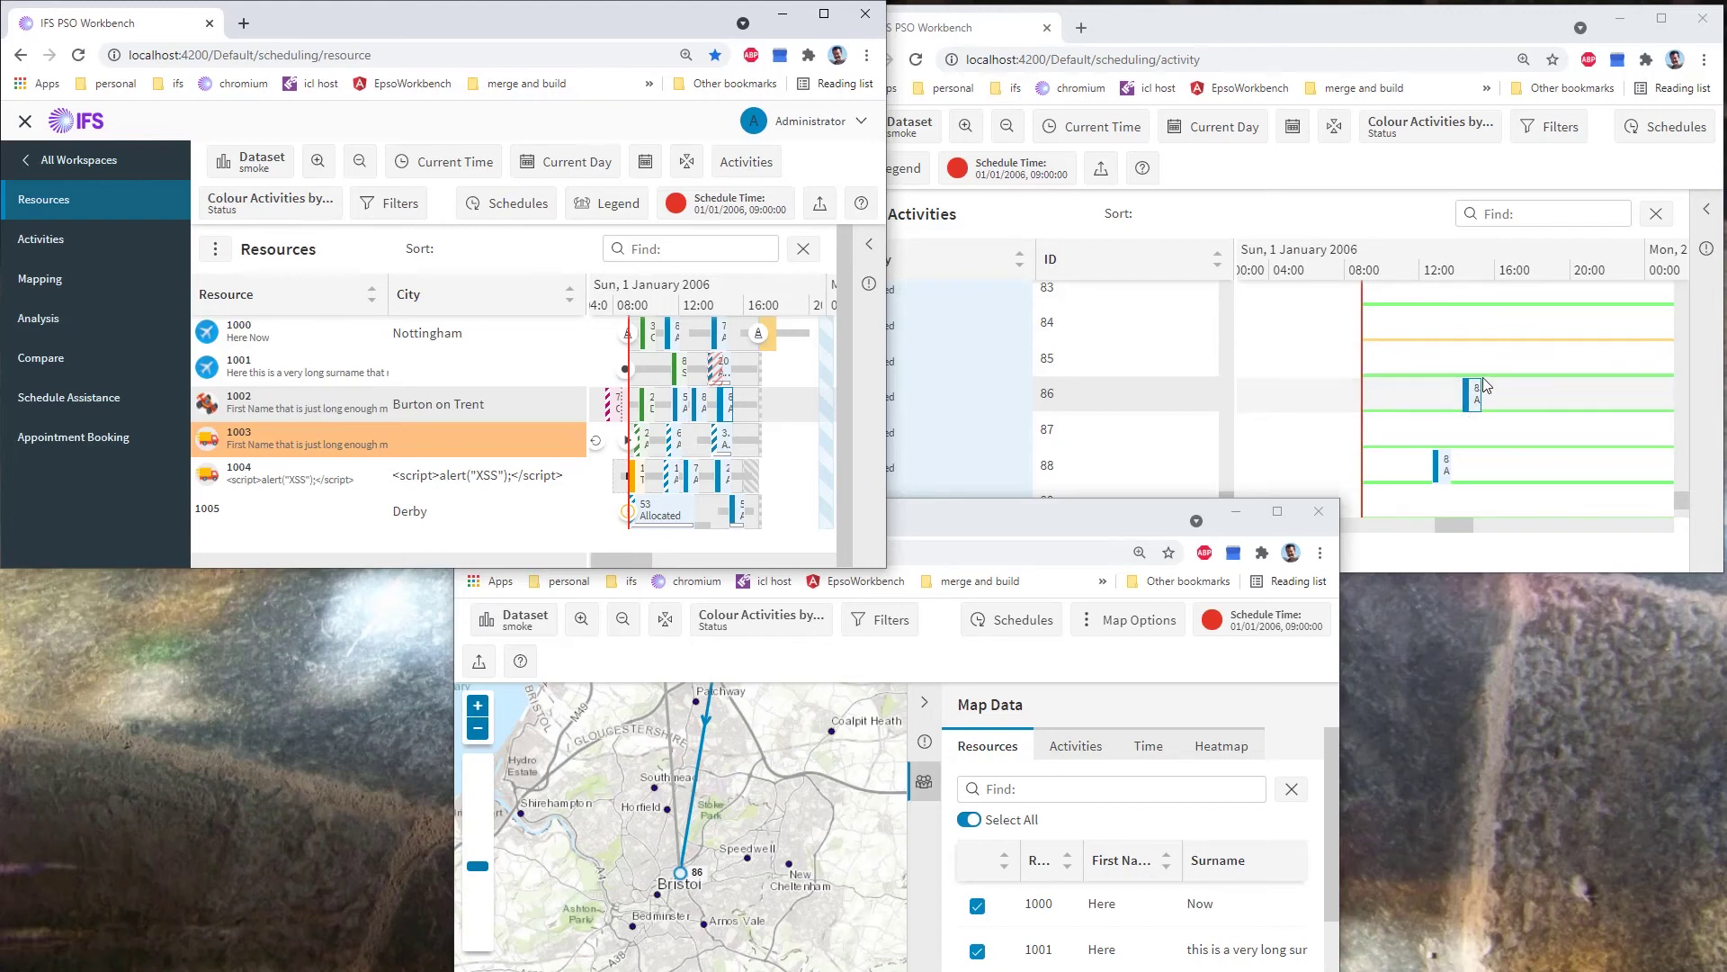
mouse_move(1474, 415)
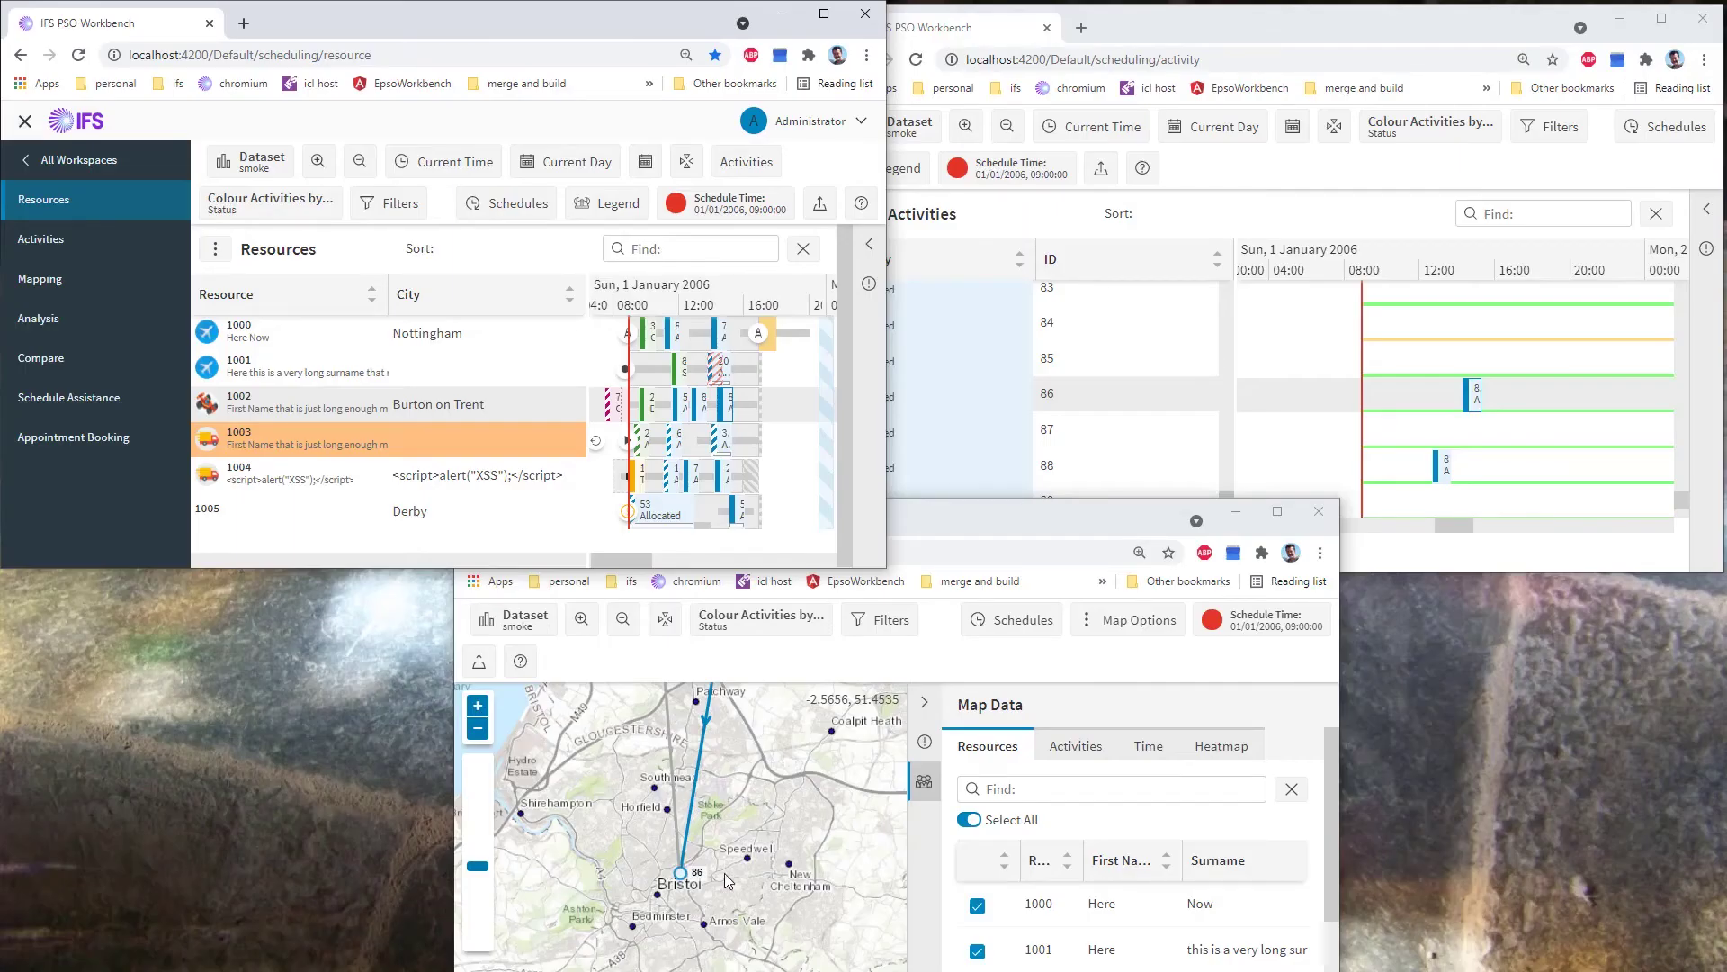
Close the Activities and map child windows
left_click(1703, 18)
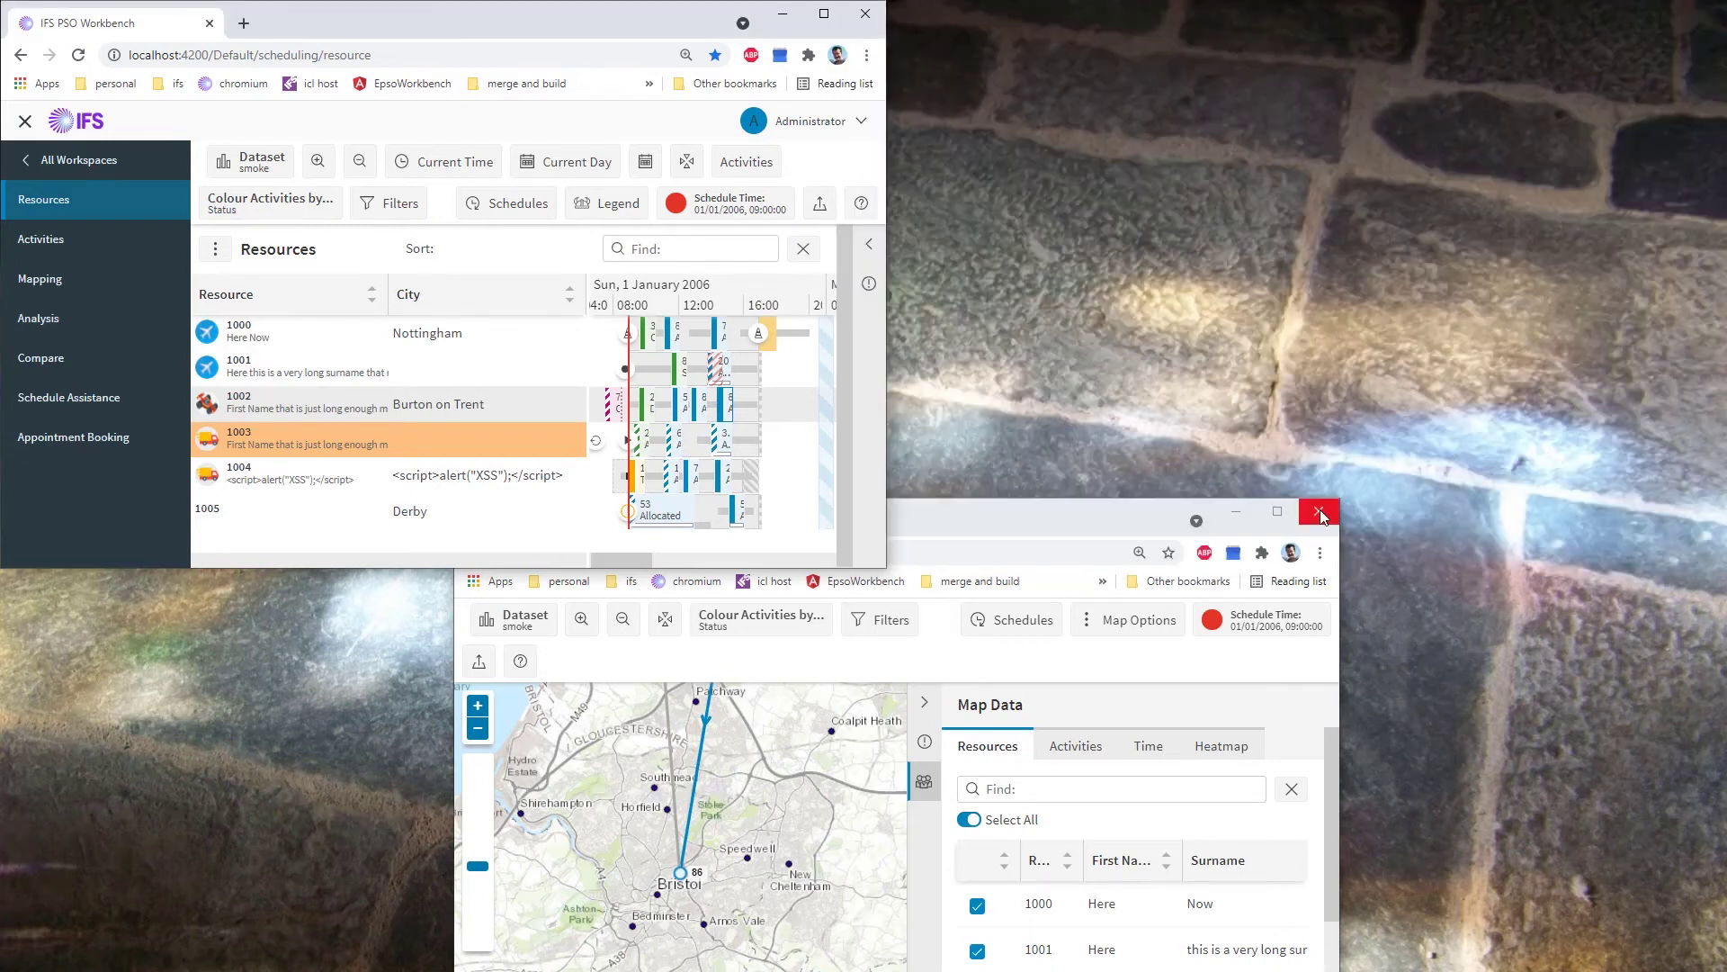
left_click(1320, 513)
left_click(1320, 513)
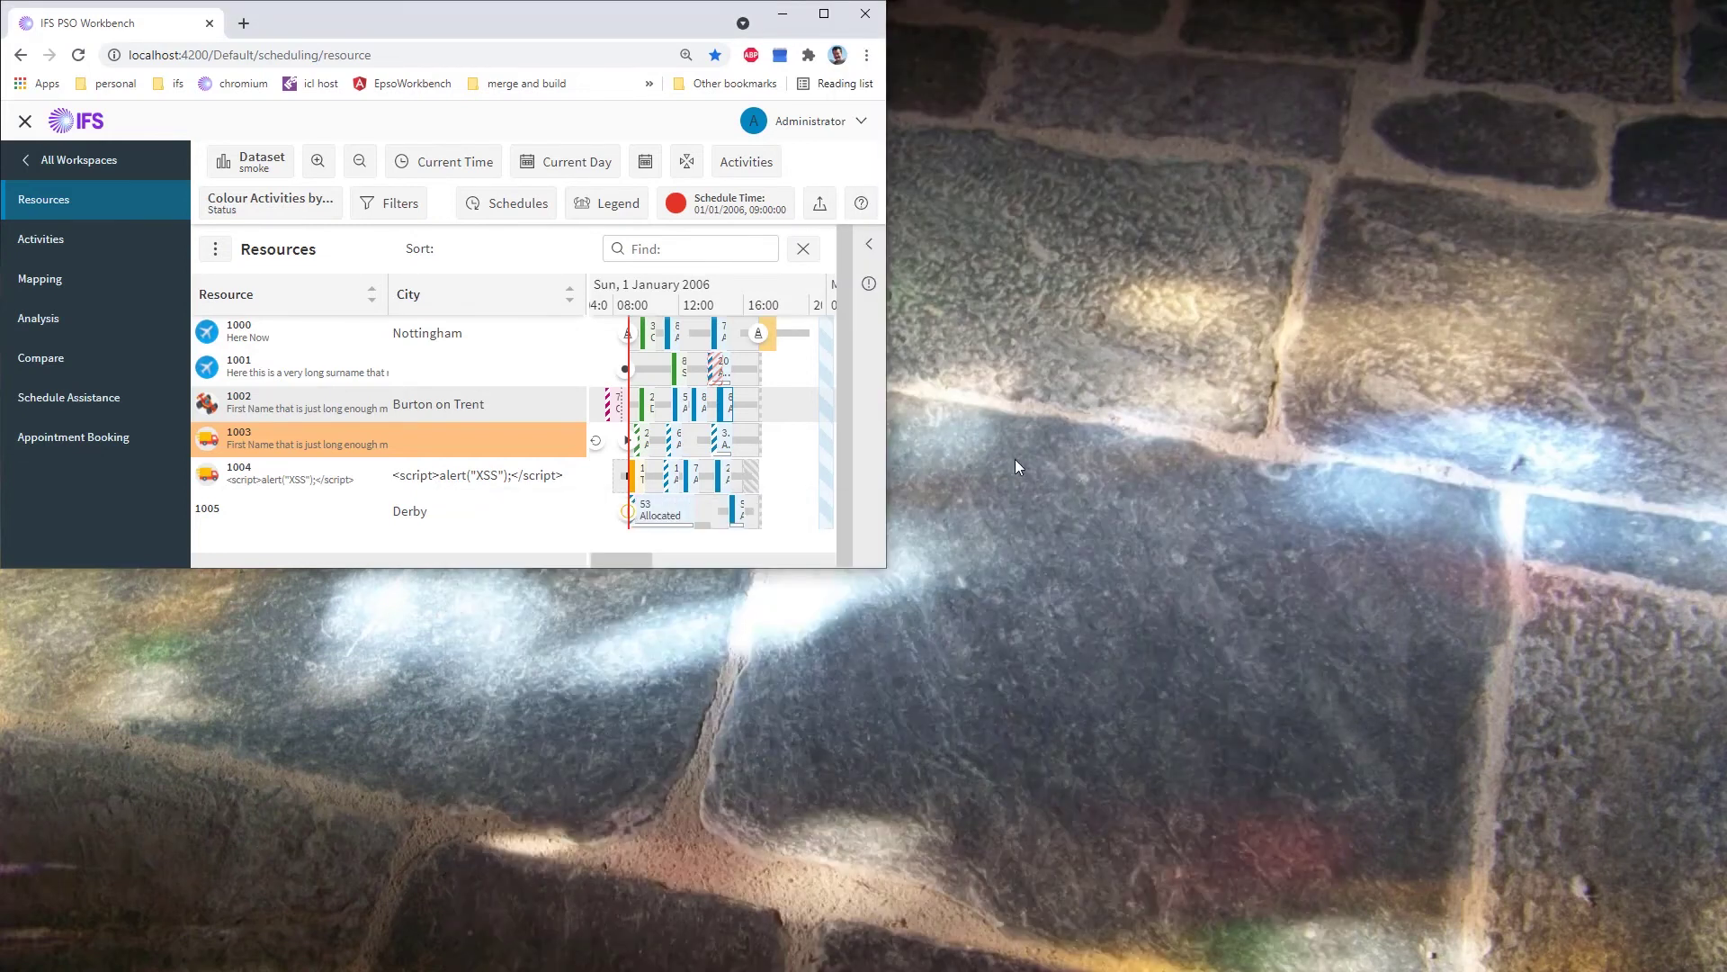
Show activity 86 on the Activities page in a new separate window
left_click(729, 409)
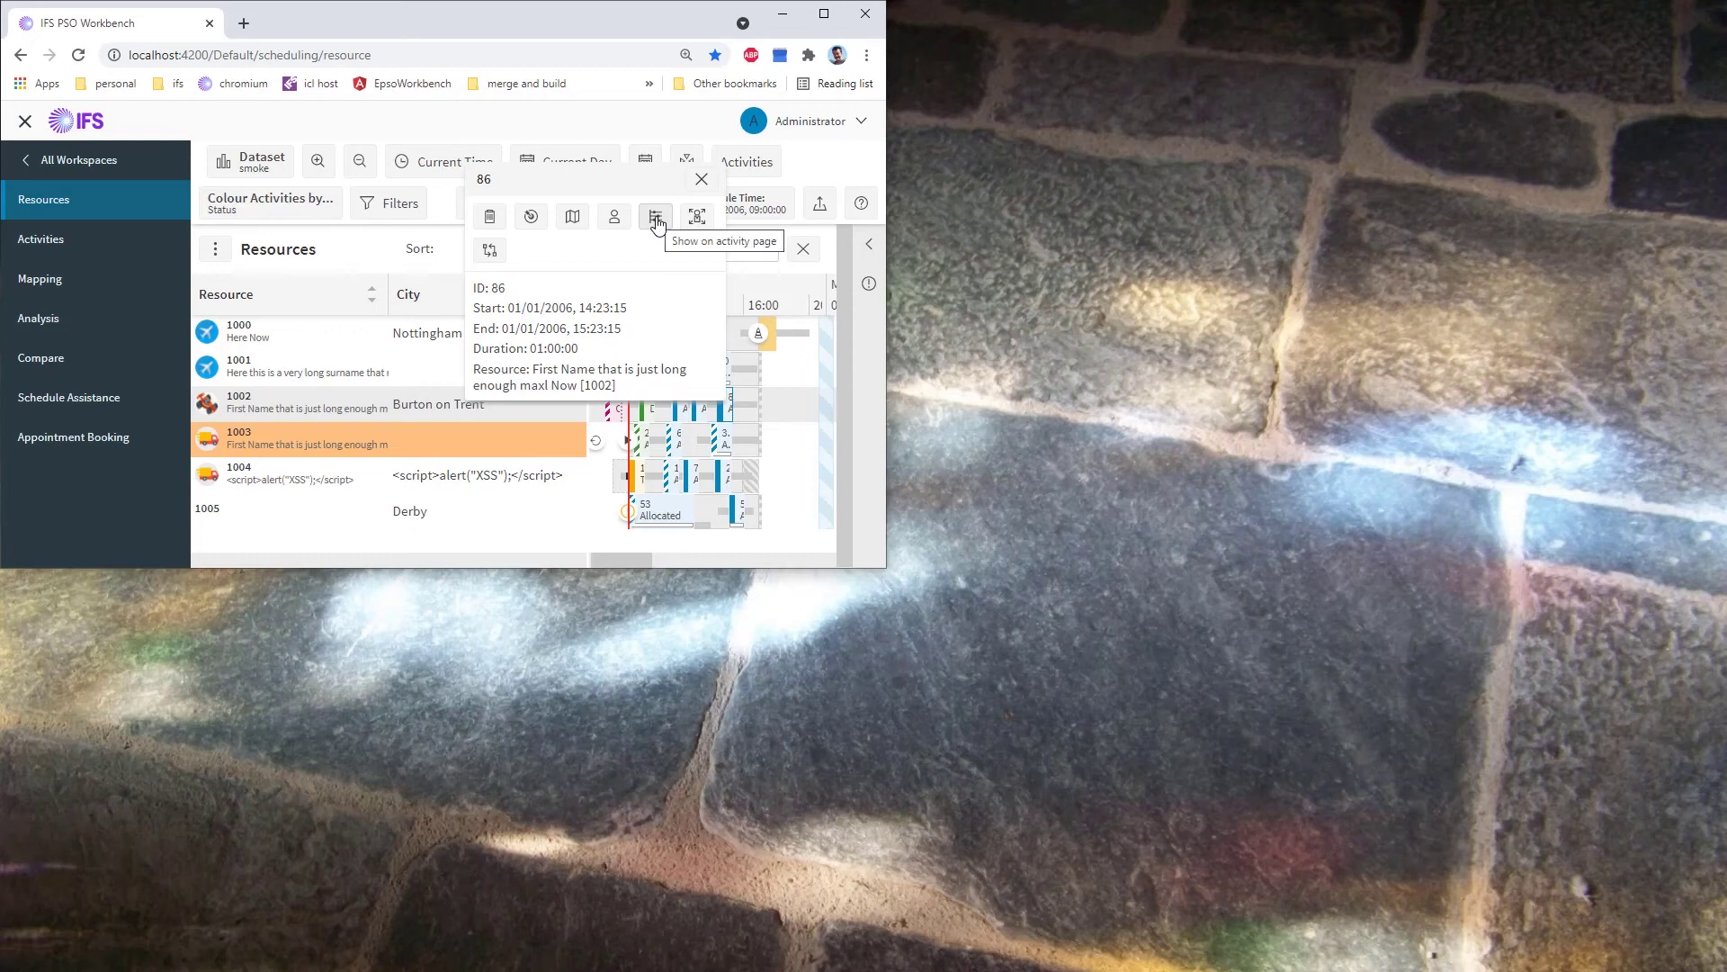
left_click(656, 219)
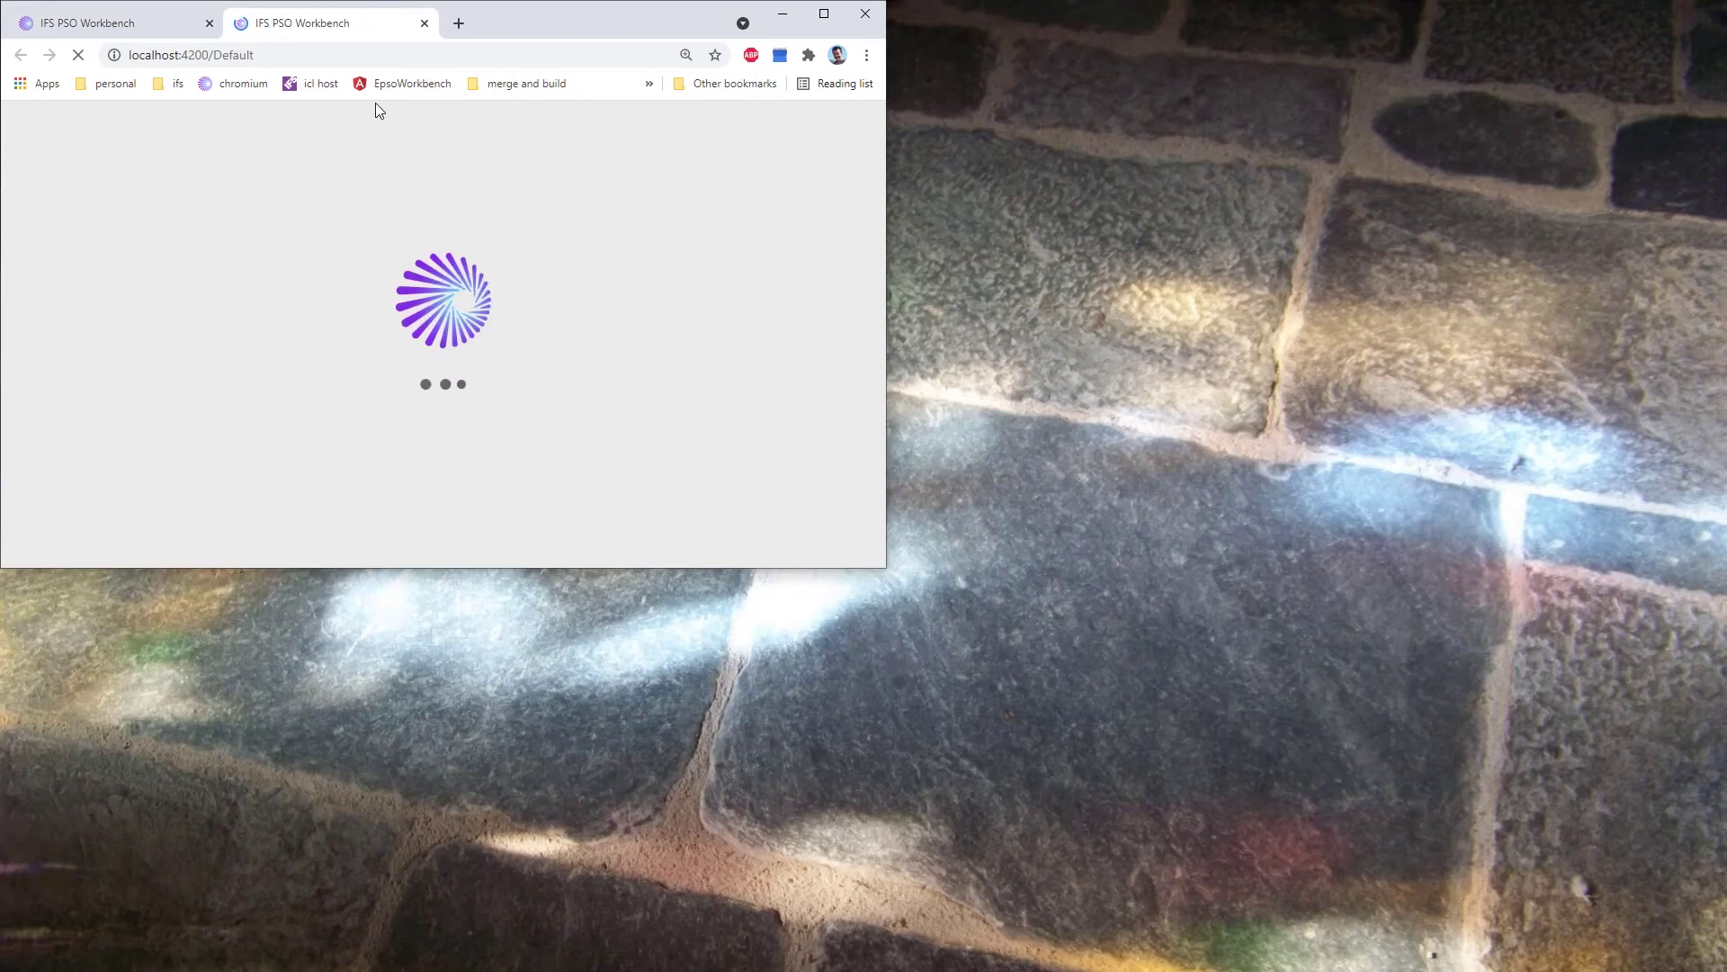
left_click_drag(369, 29, 1203, 30)
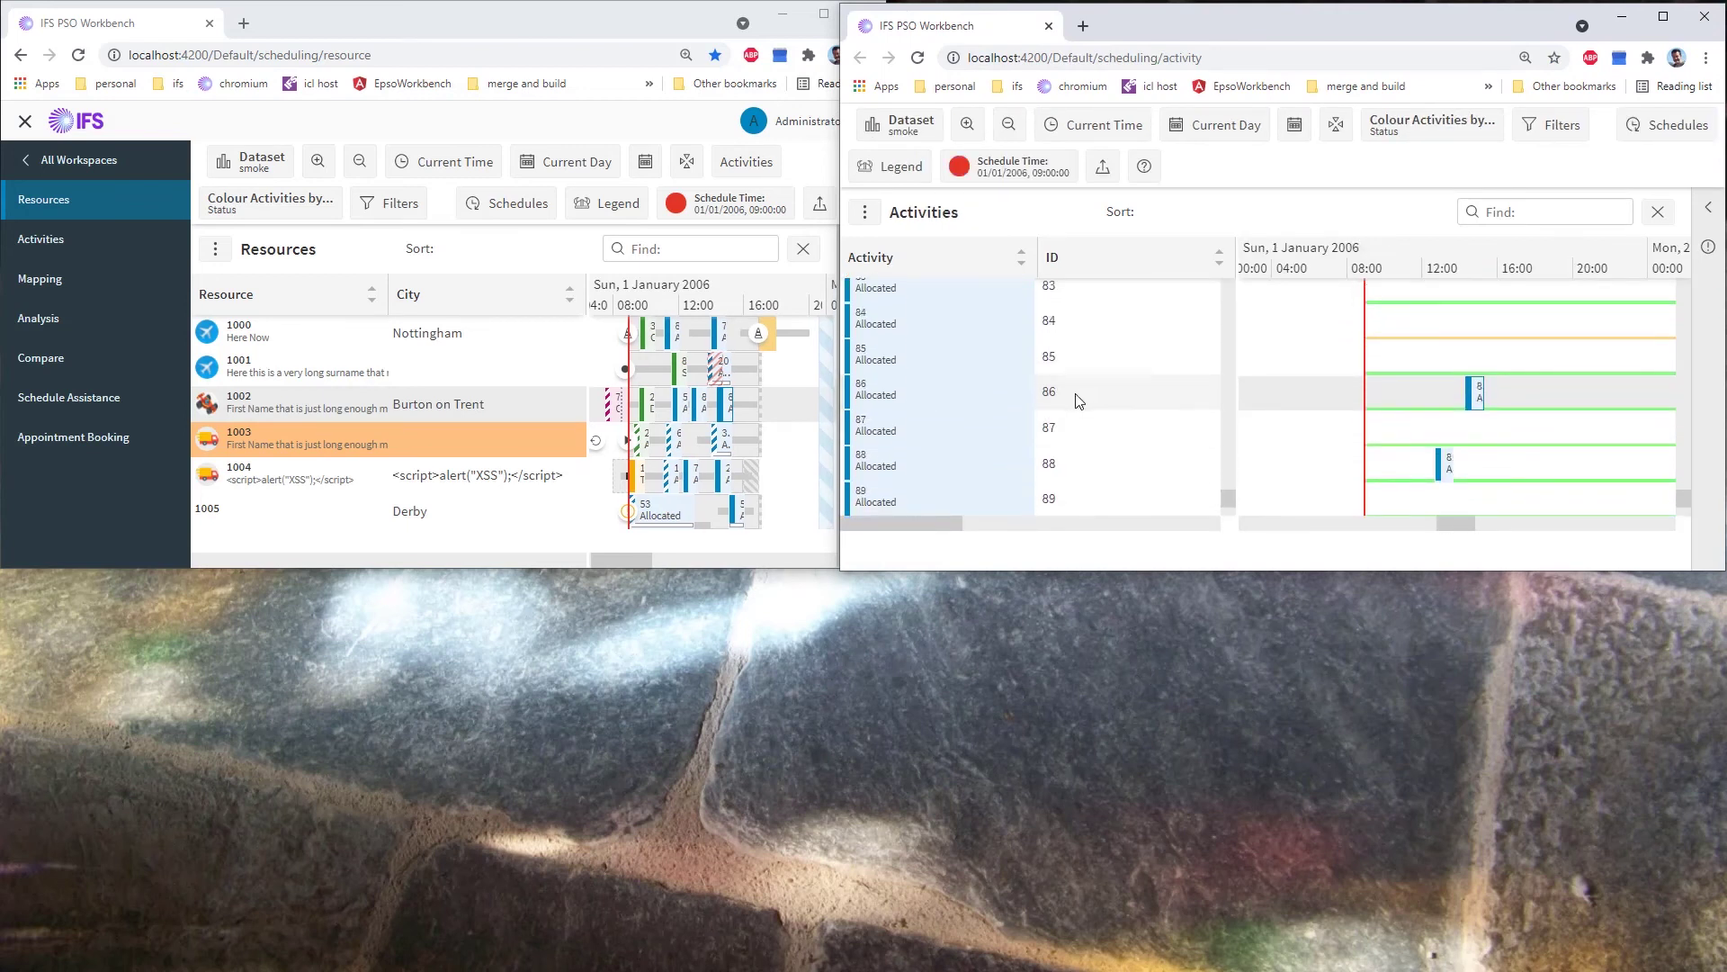
Show activity 86 on the map from its card, in a new separate window
left_click(1480, 396)
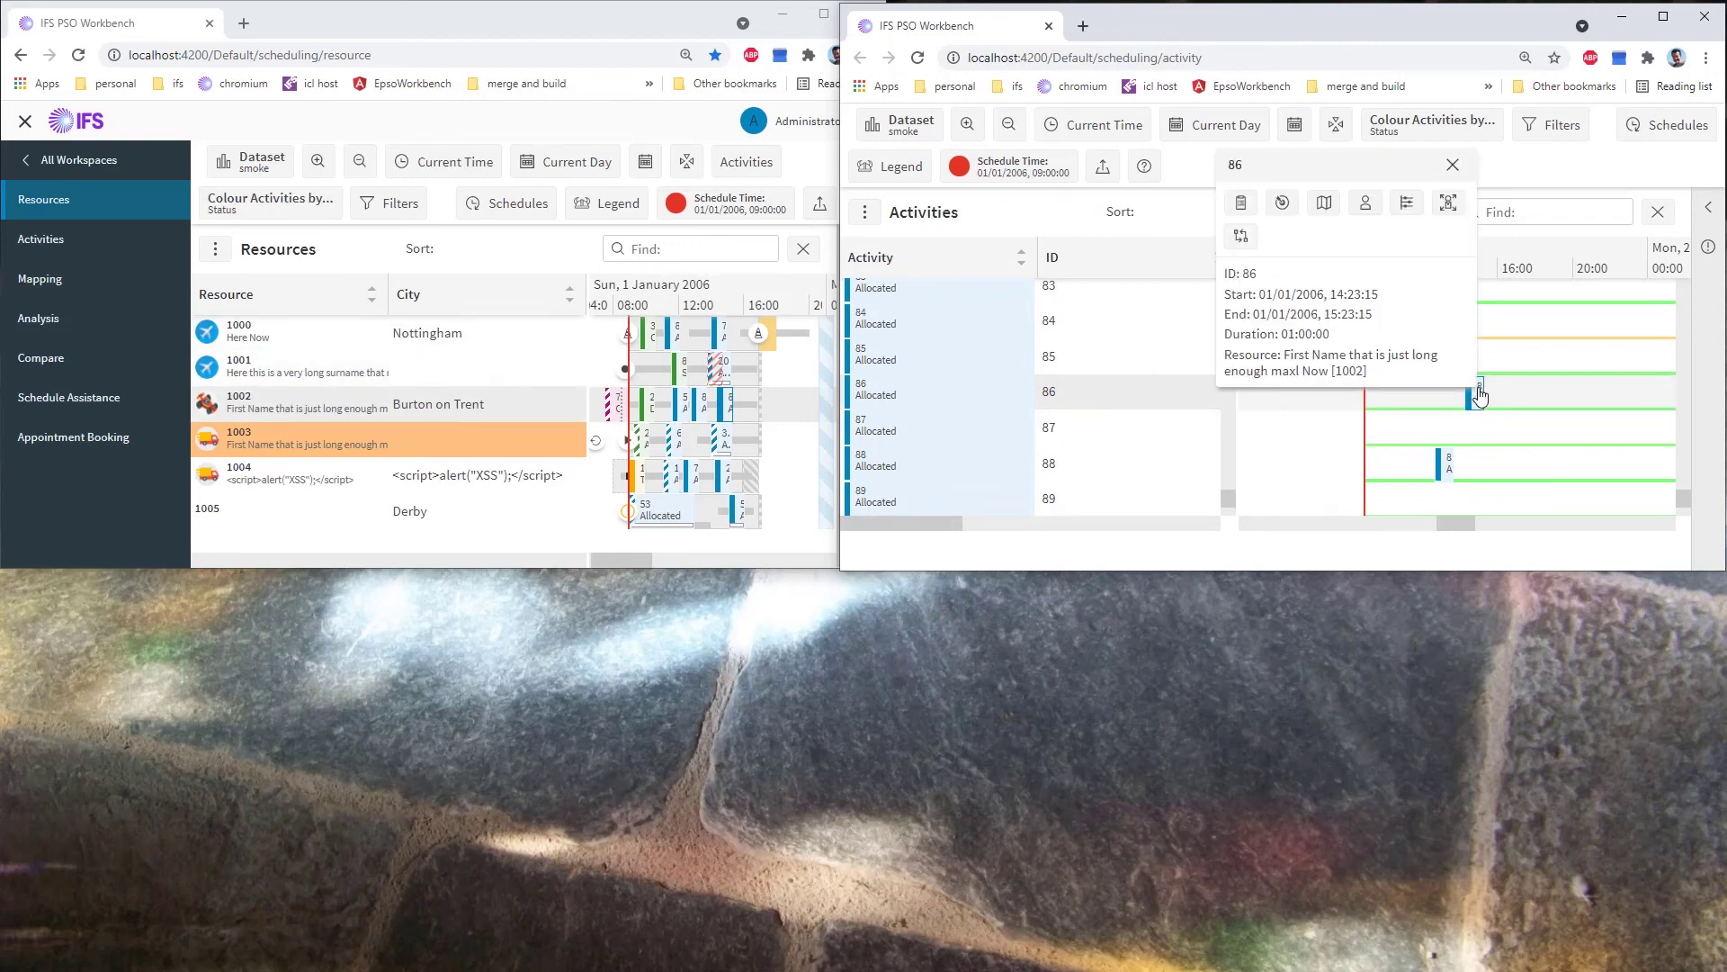
left_click(1321, 204)
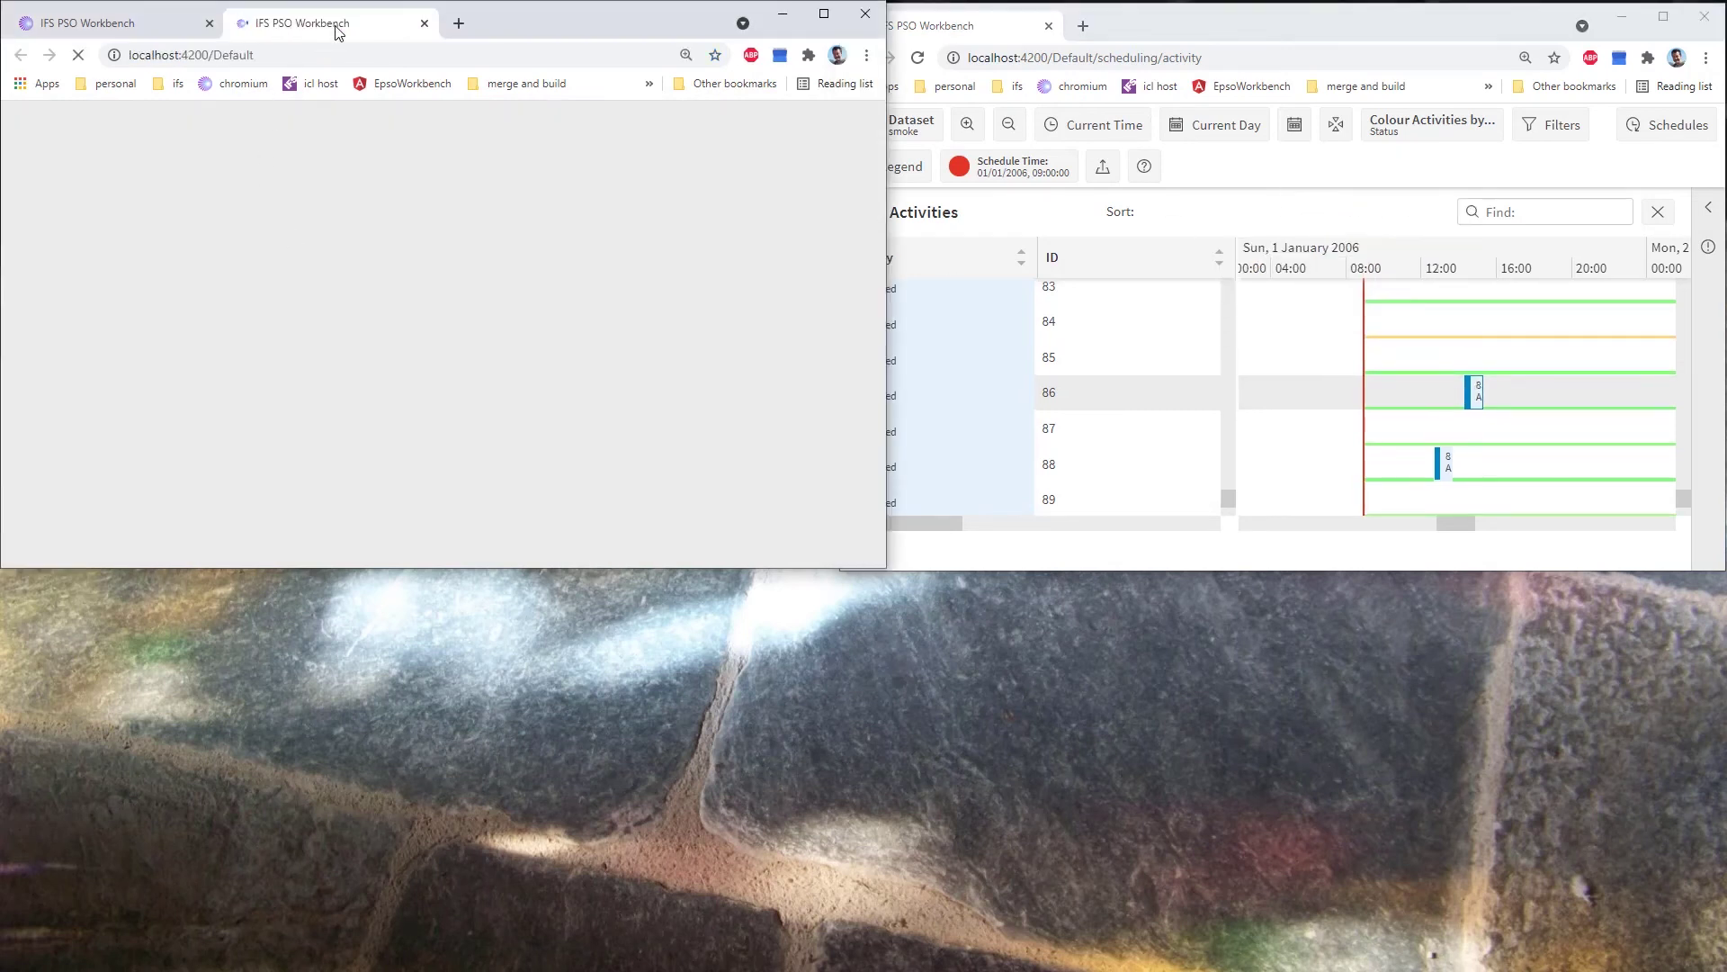
left_click_drag(333, 27, 711, 563)
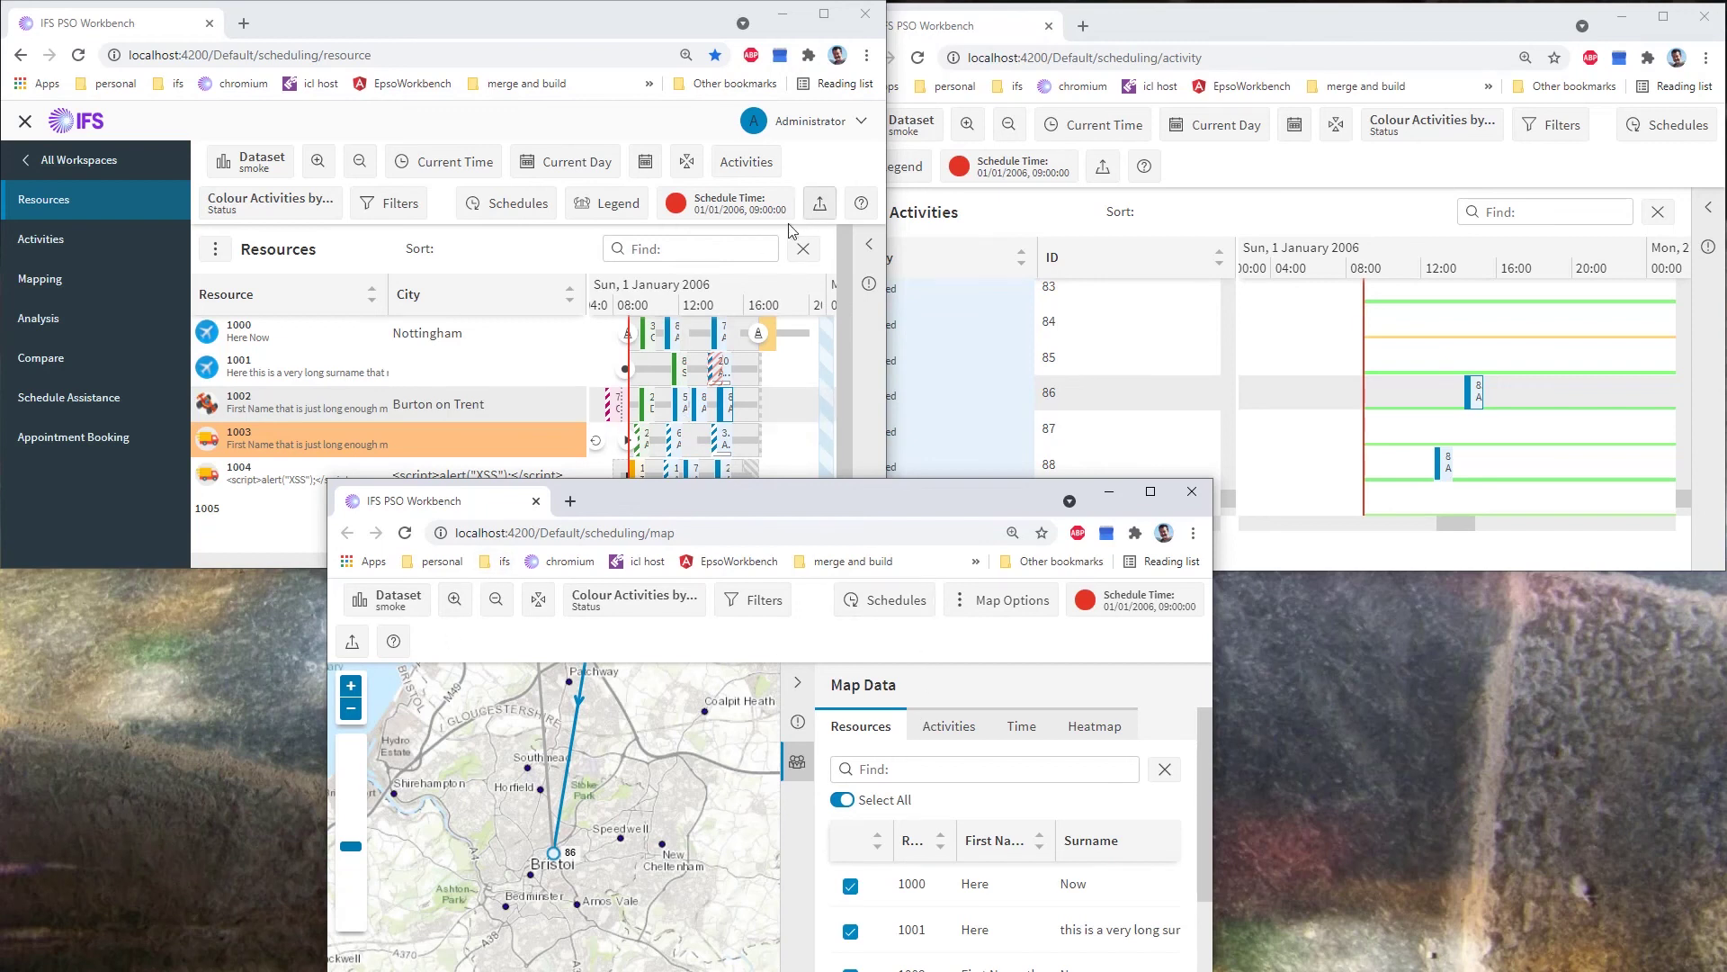
Reset to close all child windows, then show activity 86 on the main window's map
left_click(822, 205)
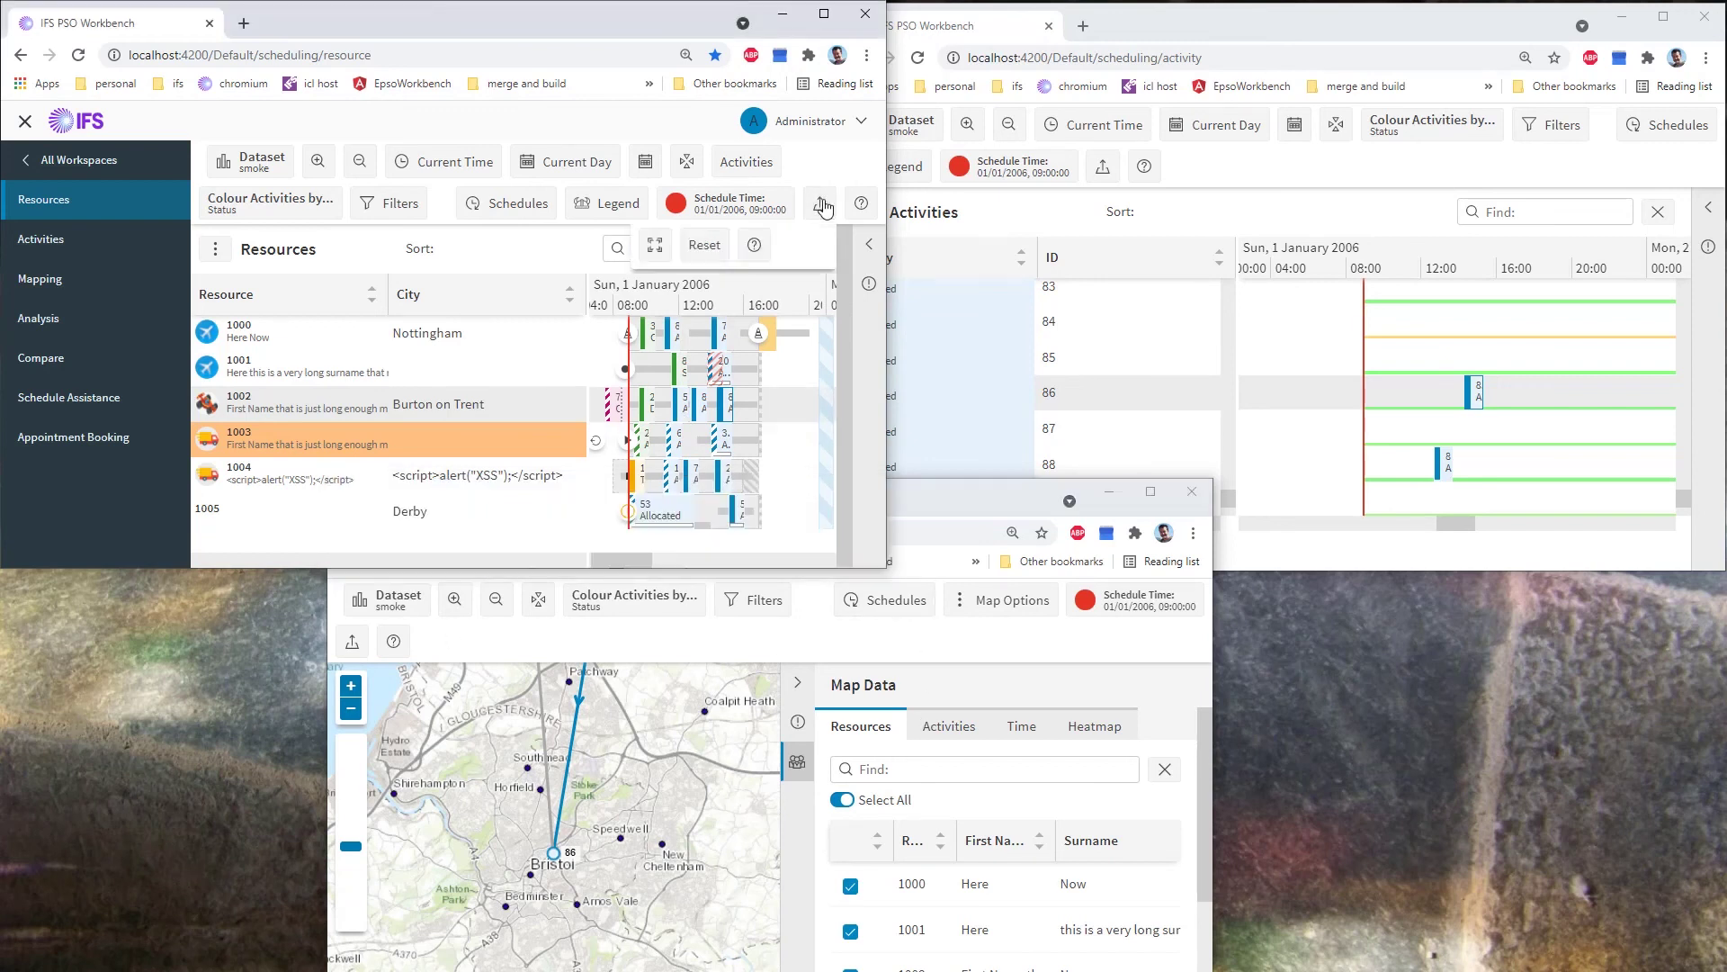
left_click(702, 251)
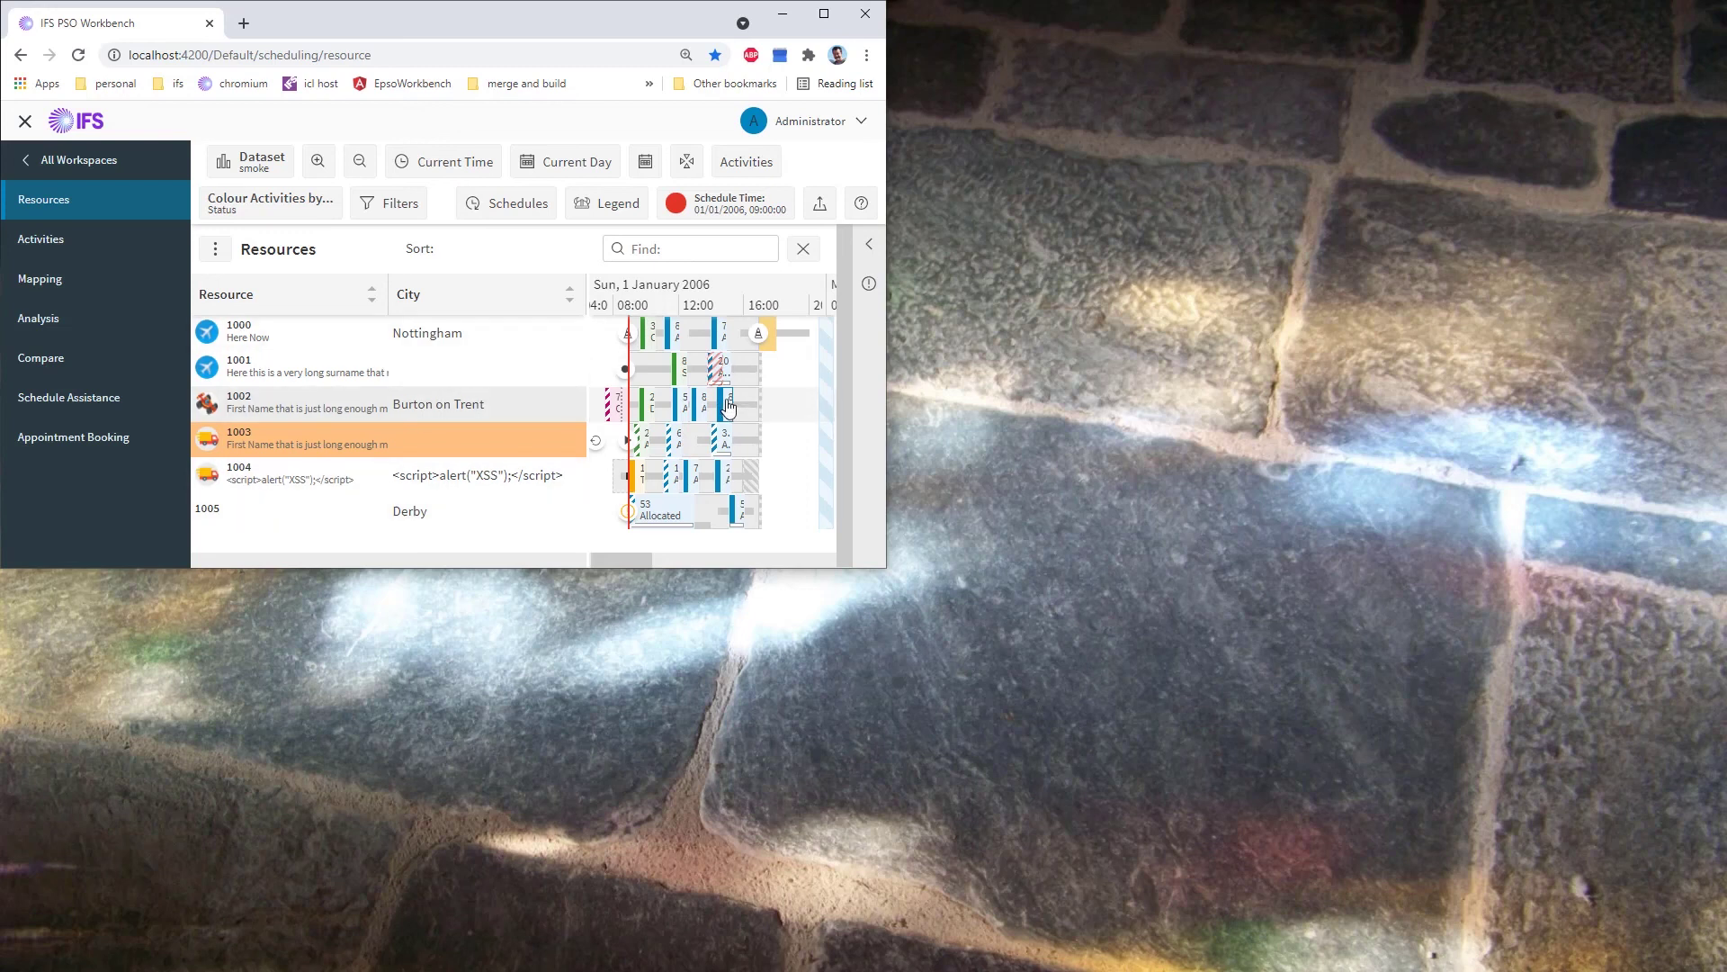
left_click(728, 407)
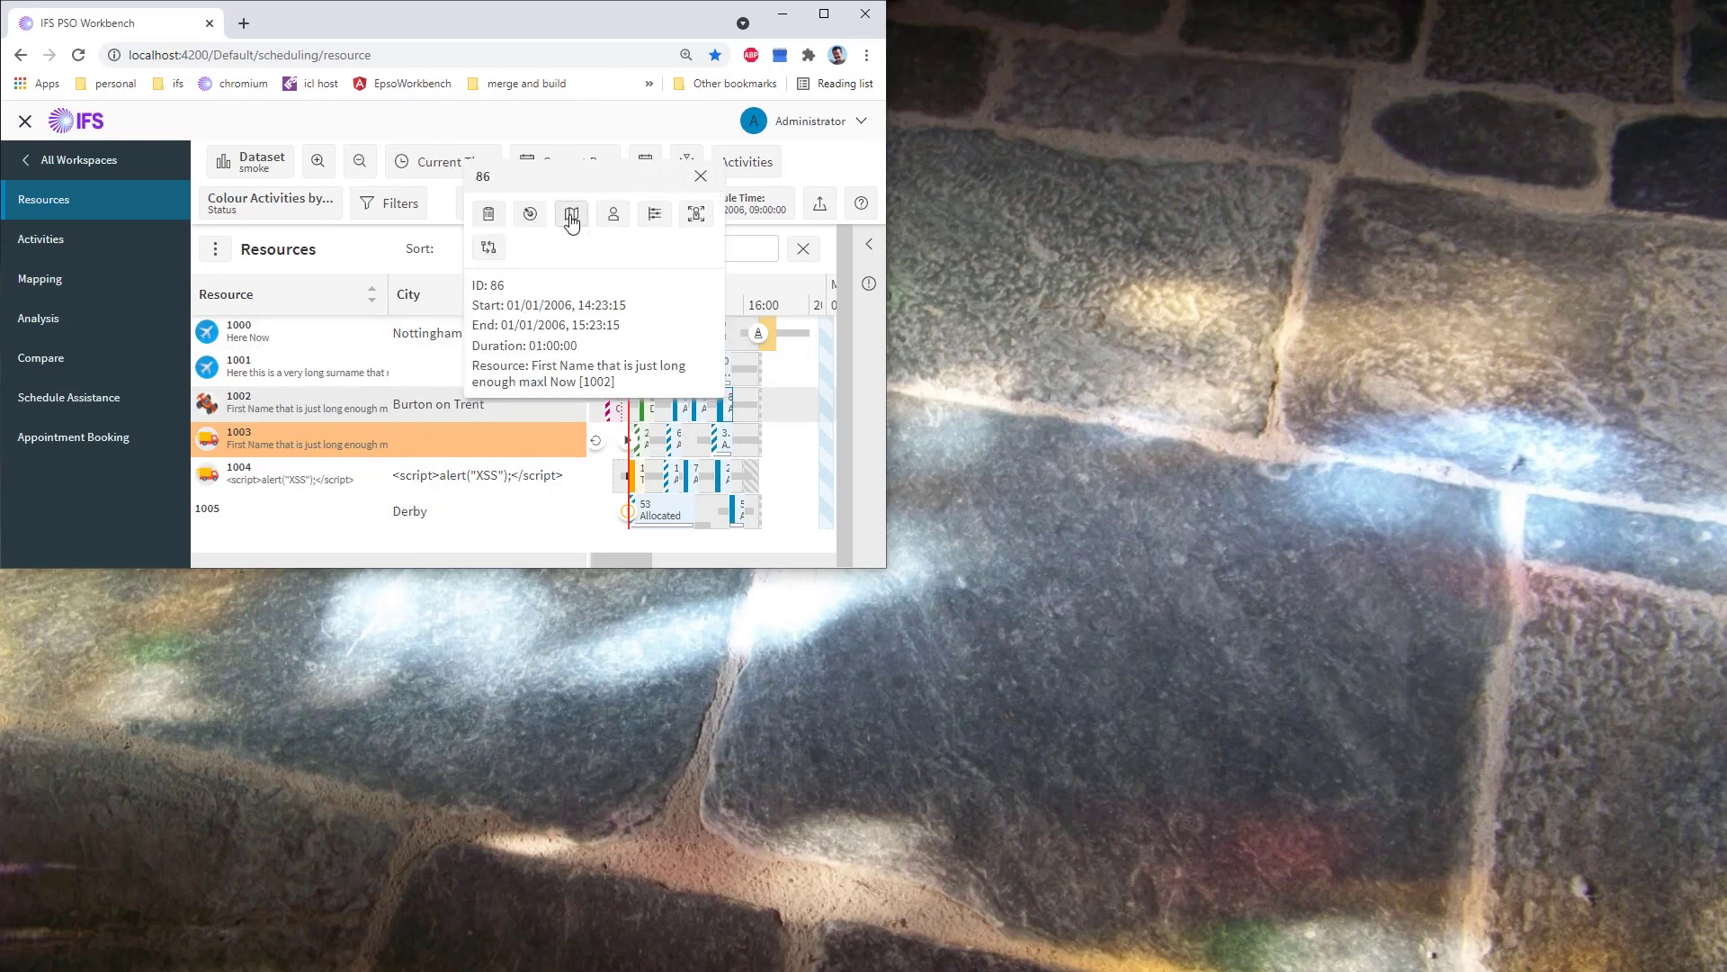
left_click(570, 216)
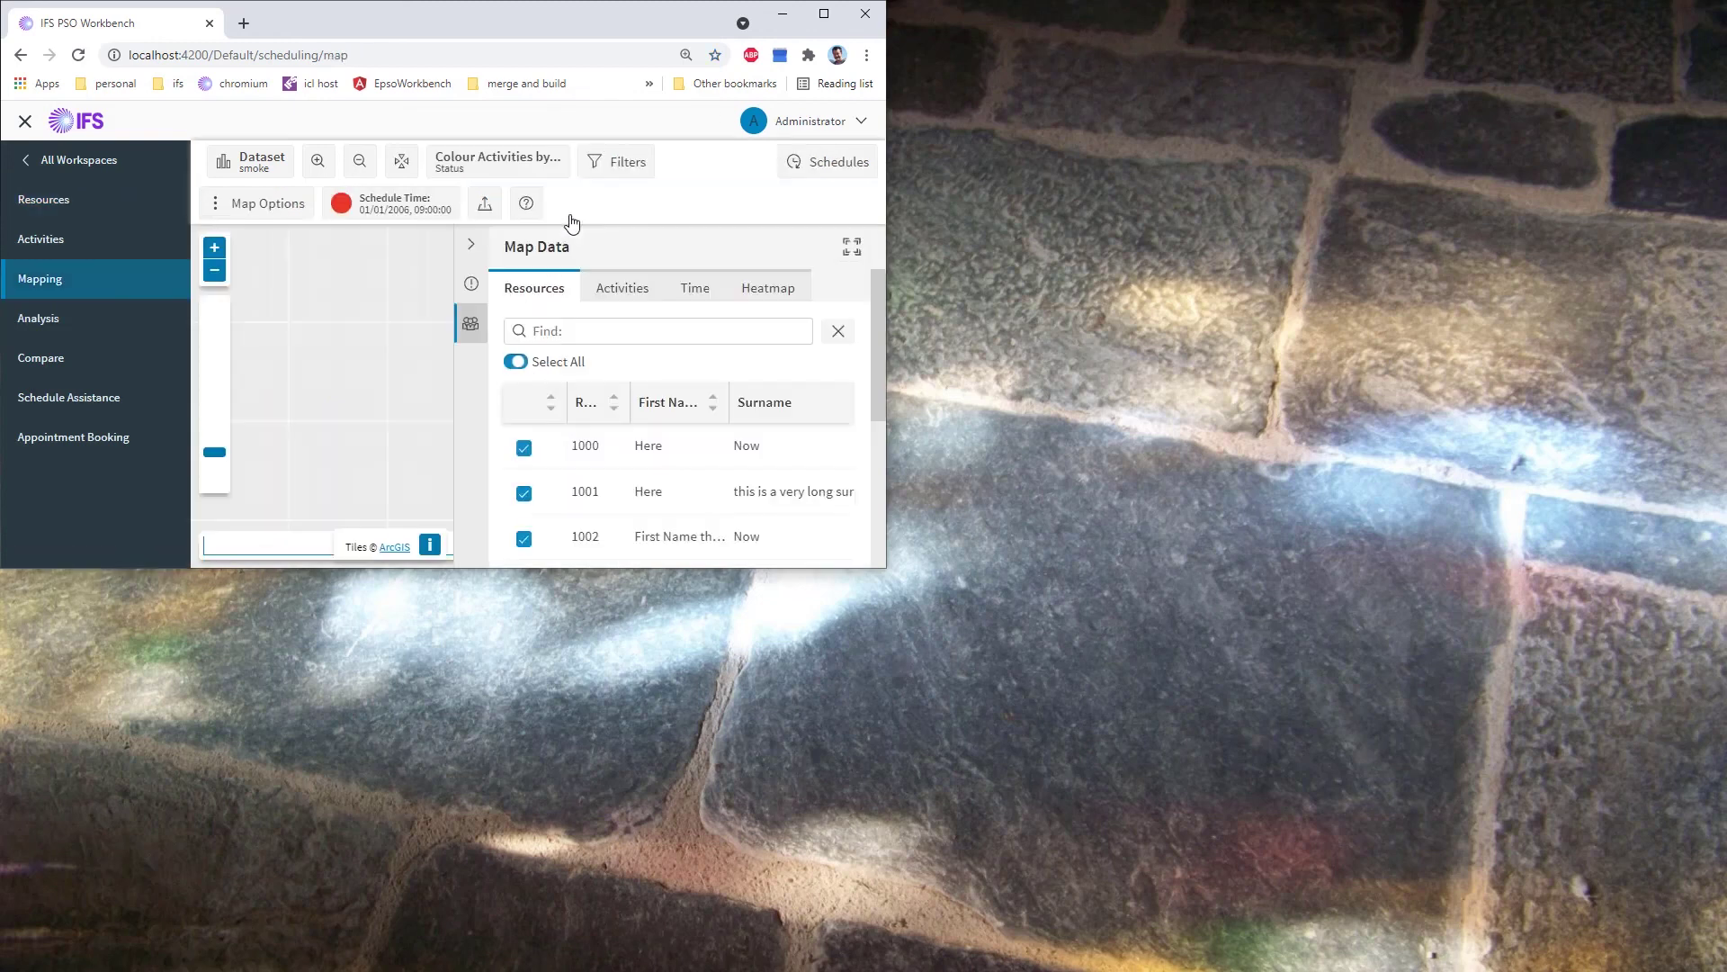